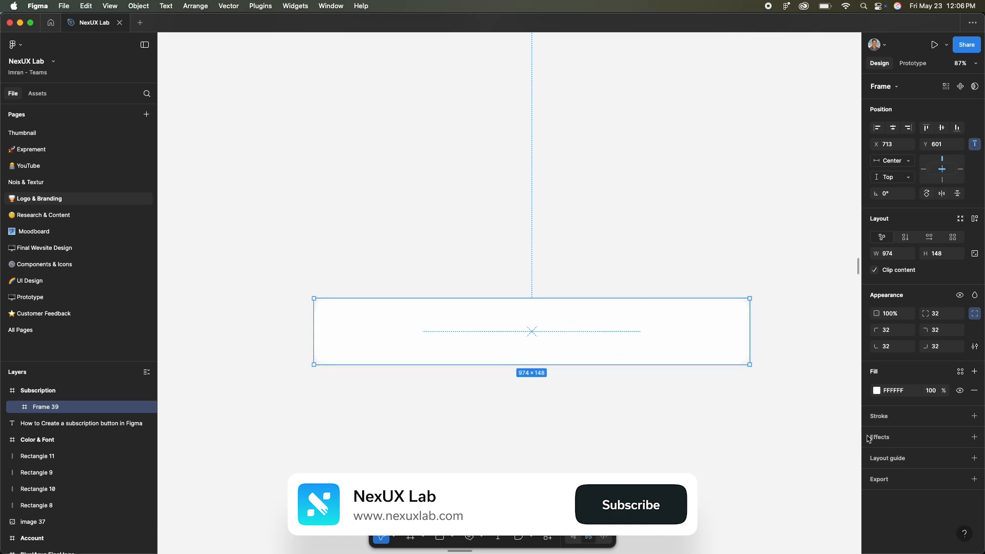
- Add a drop shadow to the white card frame and set its vertical offset to 64
click(974, 438)
click(876, 456)
click(785, 440)
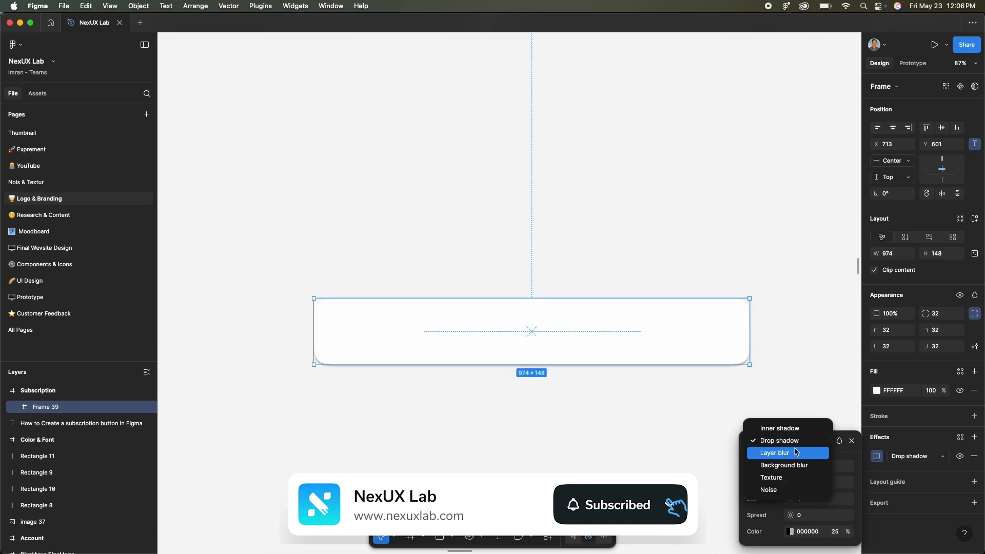
click(797, 445)
click(809, 481)
key(shift+Up)
key(shift+Up)
key(shift+Up)
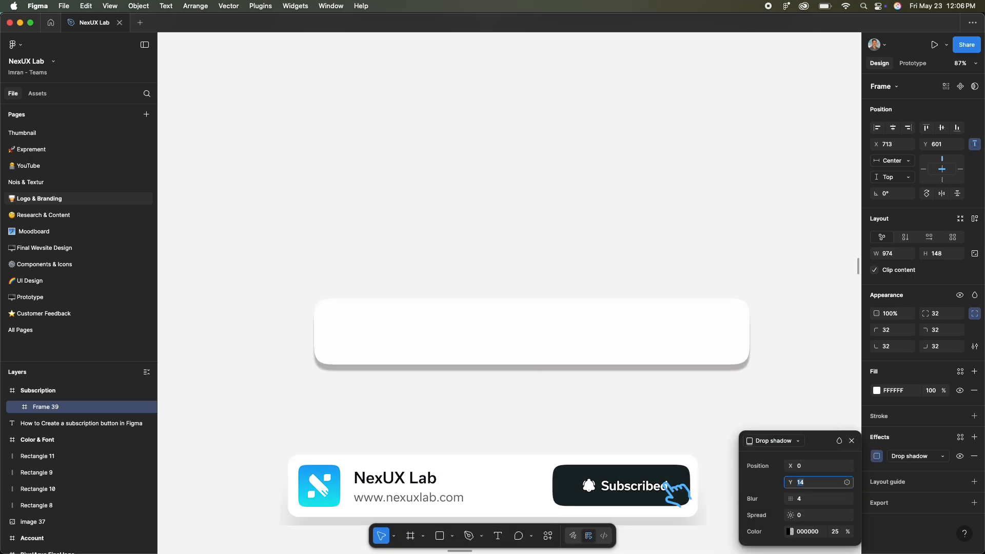
key(shift+Up)
key(shift+Up)
key(shift+Up)
- Set the card's drop shadow blur to 124
key(Tab)
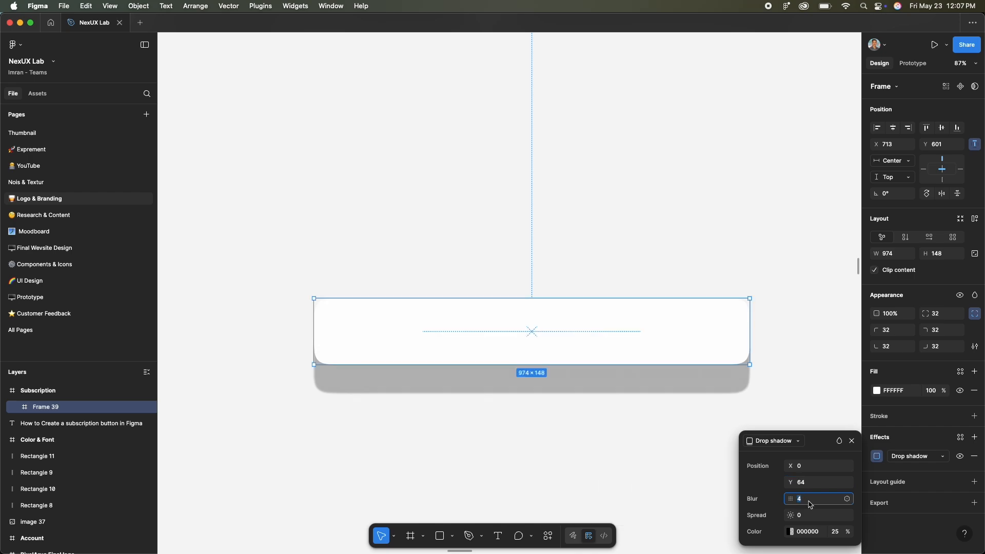
key(shift+Up)
key(shift+Up)
key(shift+Up)
key(shift+Up)
key(shift+Up)
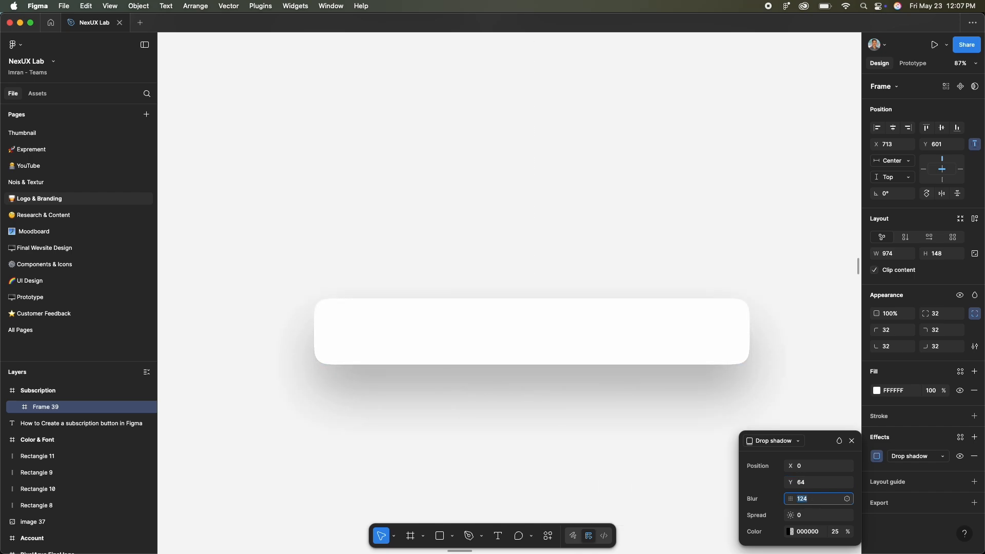
click(598, 220)
scroll(598, 220, down, 5)
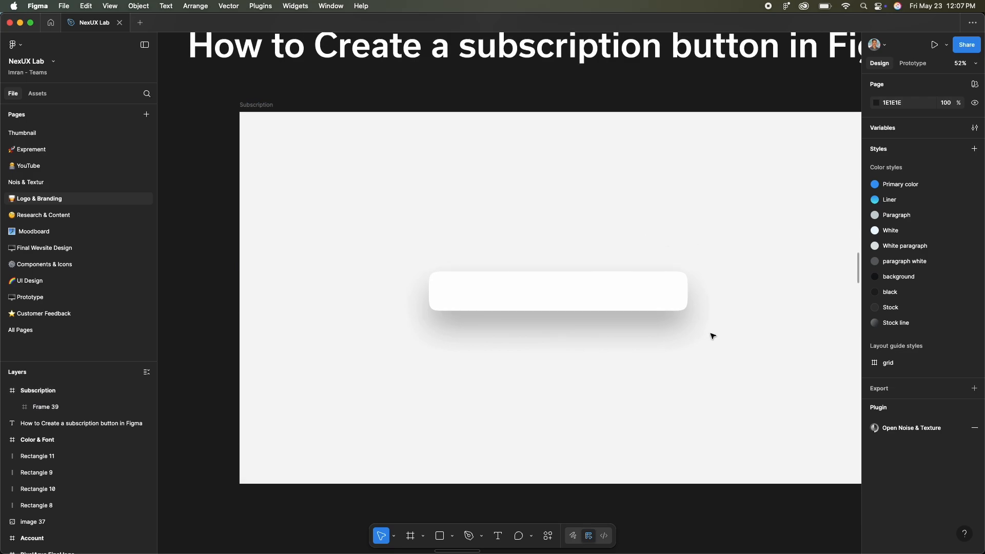
scroll(578, 332, up, 4)
- Paste the copied logo into the card and position it at X 24, Y 24
click(442, 313)
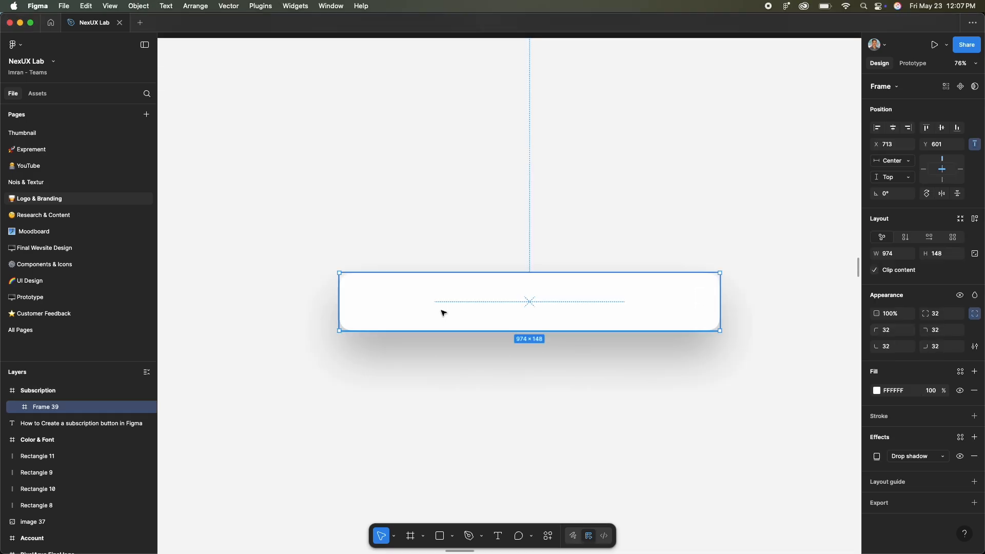
key(super+v)
scroll(374, 303, up, 3)
mouse_move(374, 303)
mouse_down()
mouse_move(431, 303)
mouse_move(381, 303)
mouse_up()
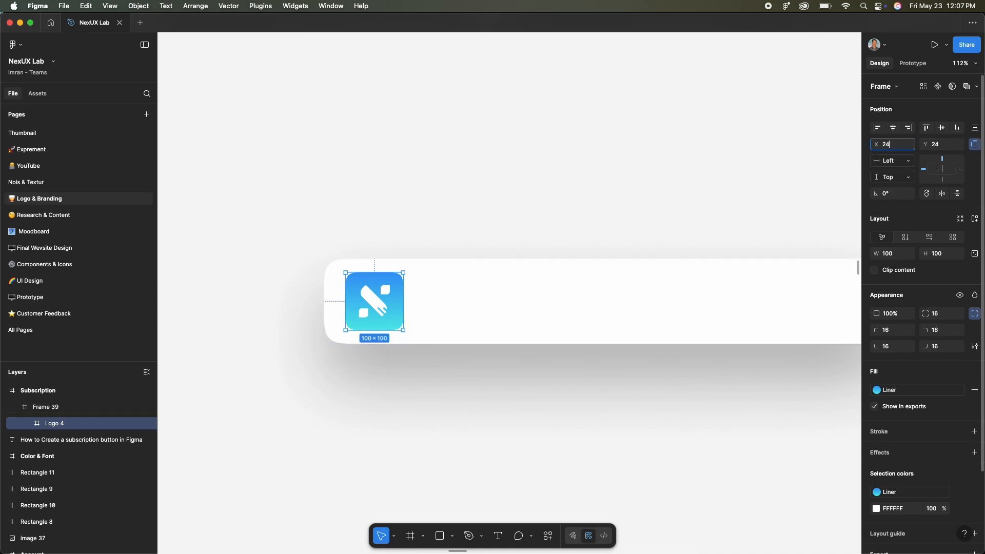
key(Return)
click(530, 135)
- Add the text "NexUX Lab" beside the logo and set its font size to 36
scroll(477, 292, down, 3)
key(t)
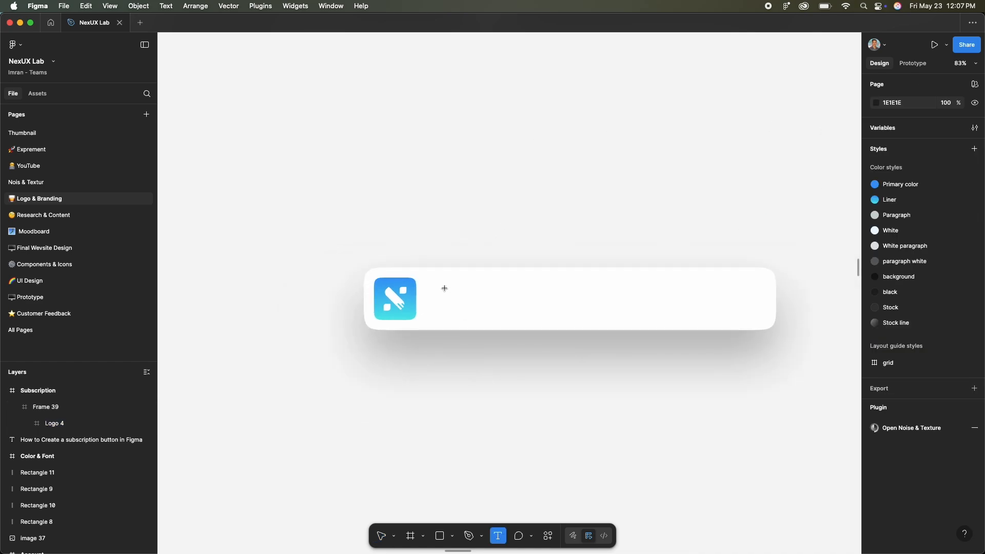
click(444, 289)
text(NexU)
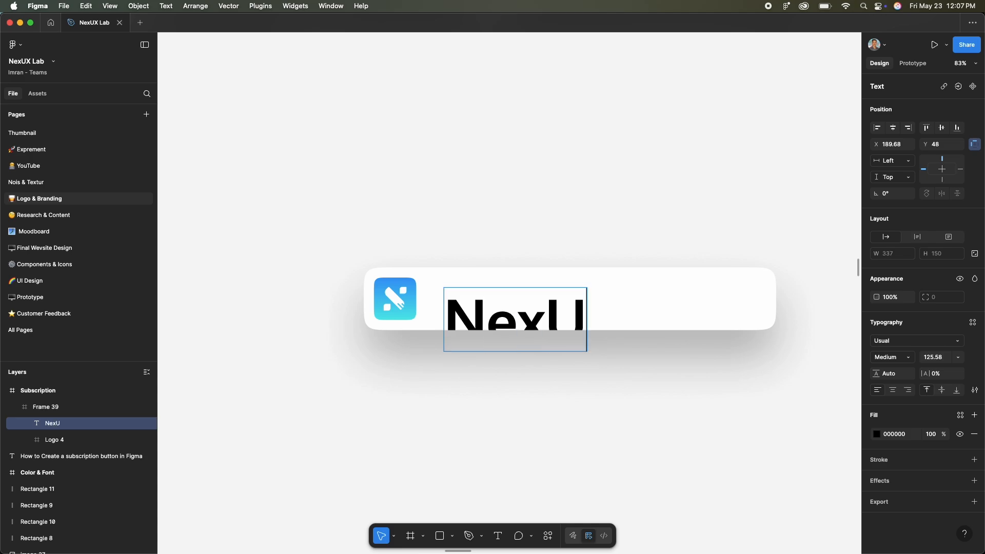
text(X Lab)
key(Escape)
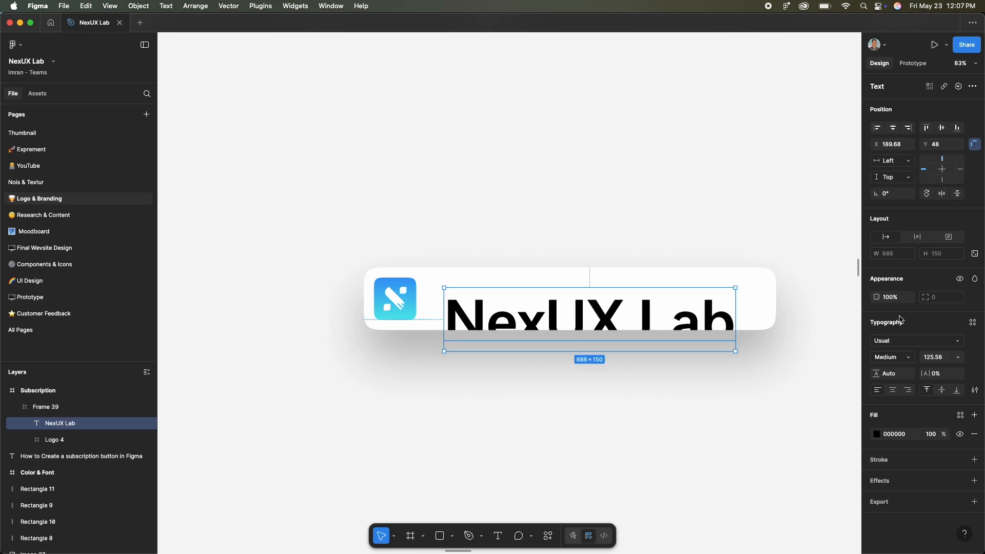
text(36)
key(Return)
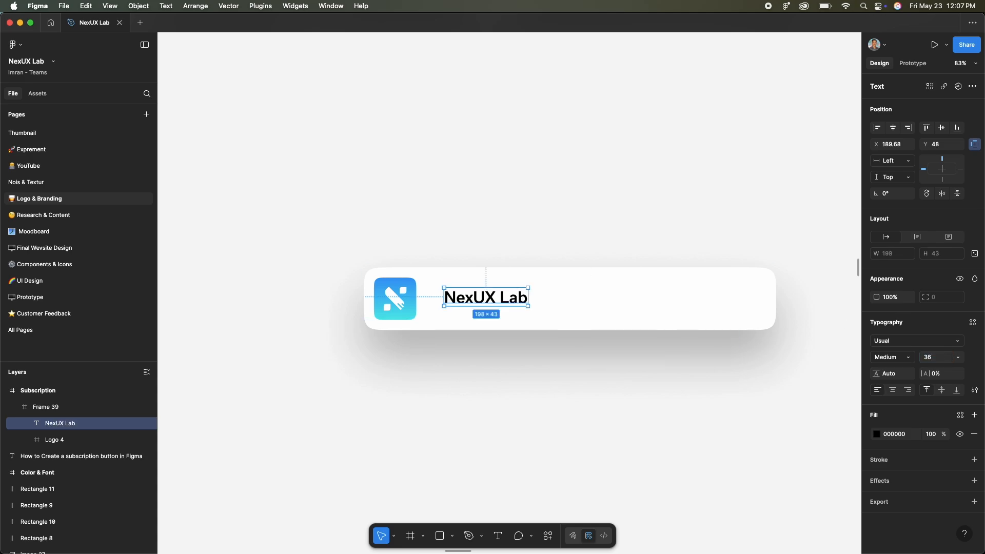
scroll(460, 288, up, 5)
alt+drag(447, 286, 446, 329)
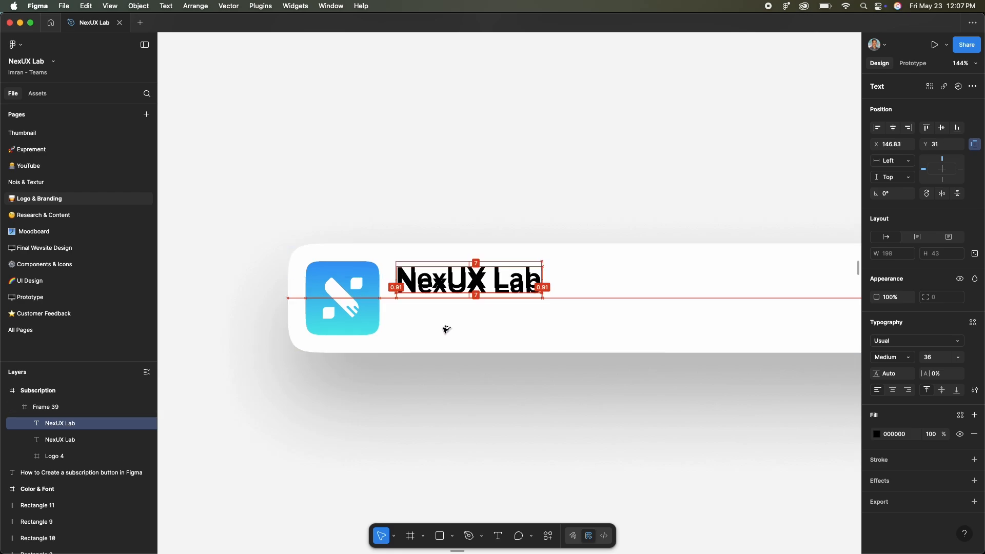
double_click(447, 328)
text(www.nexuxlab.com)
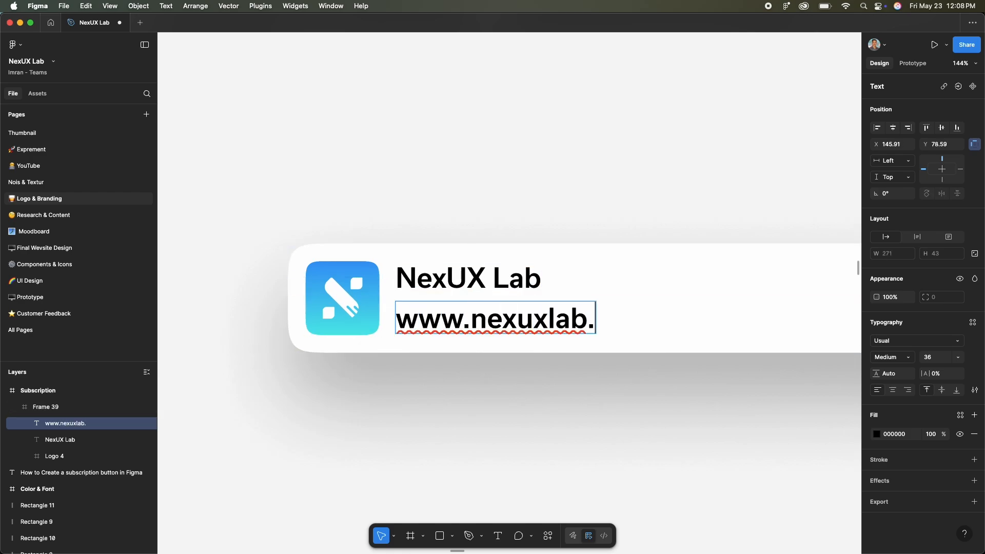
key(Escape)
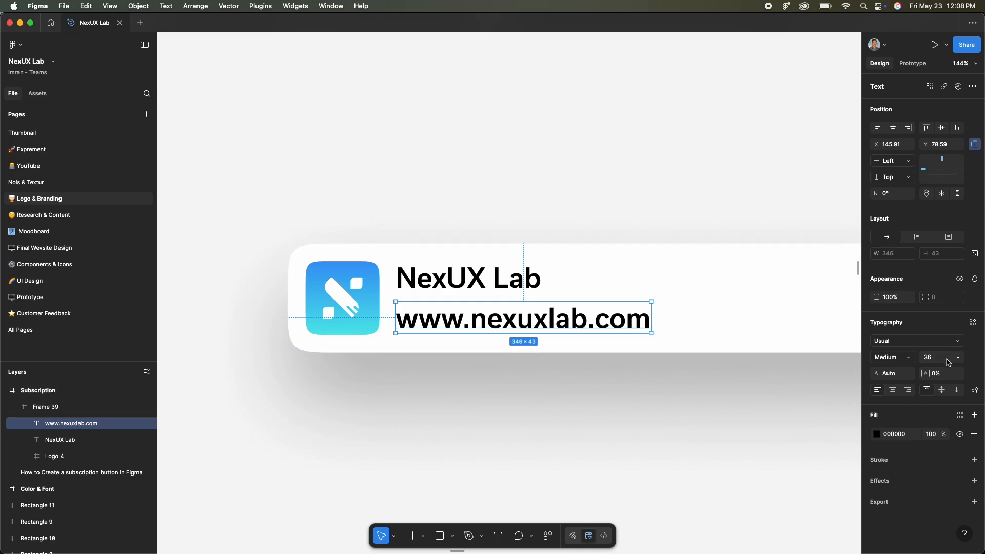
- Set the website text to size 28, Regular weight and 60% opacity
key(Return)
click(892, 357)
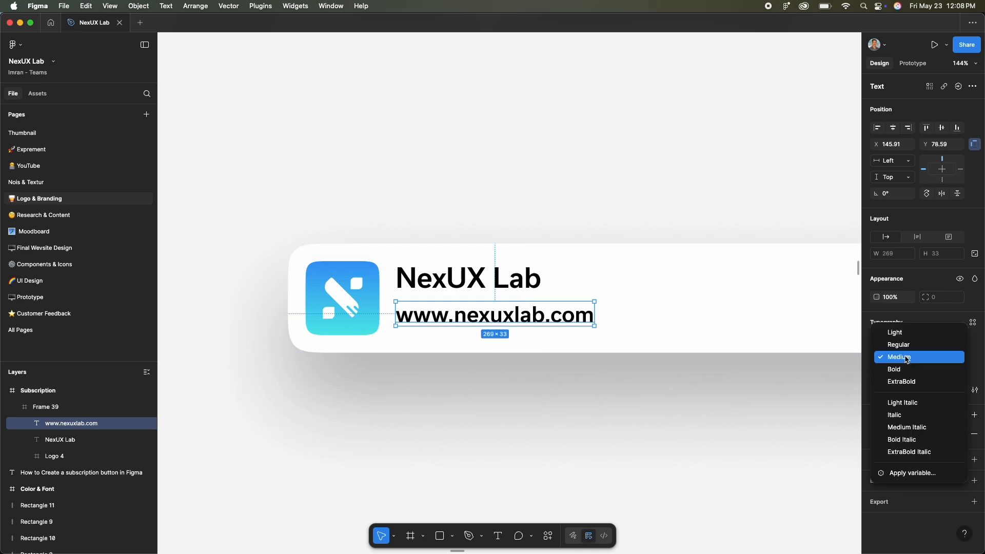
click(888, 344)
key(6)
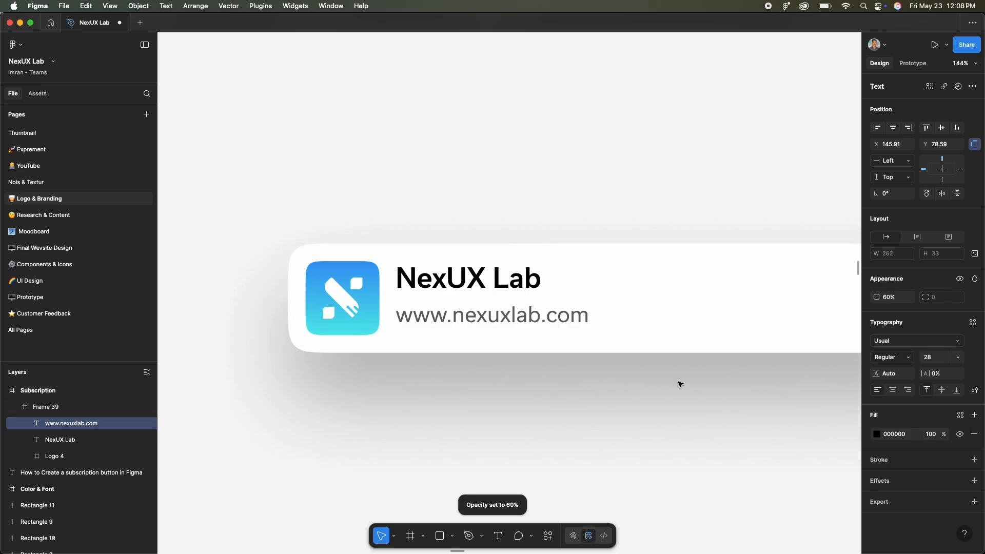
- Group the two texts in an auto layout, then combine it with the logo in a horizontal auto layout with a 24 gap
shift+click(489, 293)
key(shift+a)
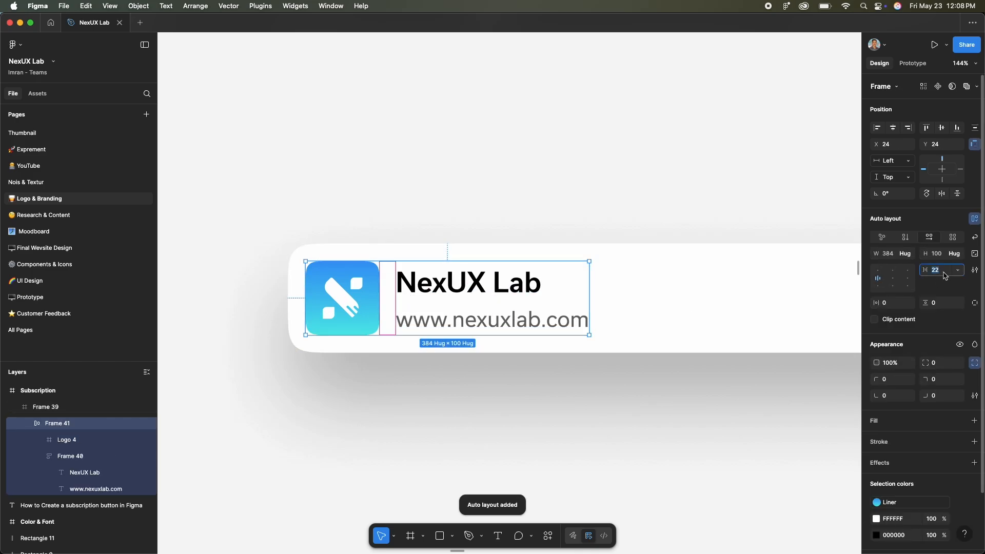
text(1)
key(Return)
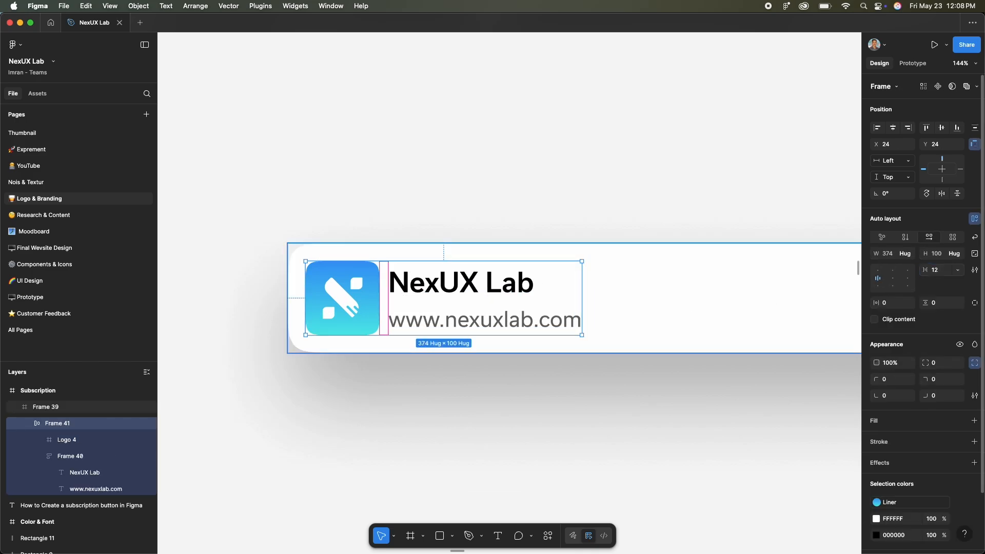
text(24)
key(Return)
click(483, 402)
scroll(484, 402, down, 5)
scroll(462, 354, up, 2)
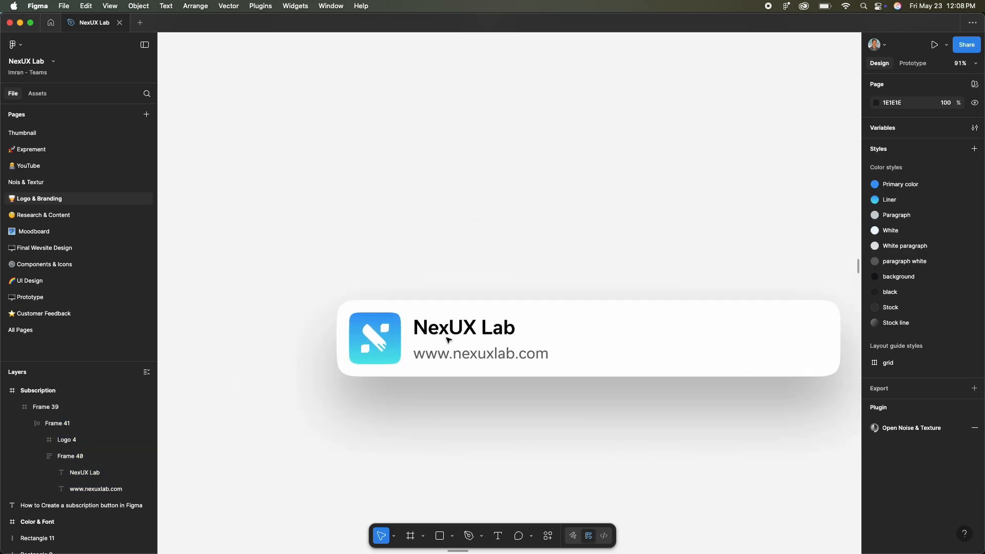
- Duplicate the website text into the empty area of the card beside the logo and text group
scroll(470, 349, right, 1)
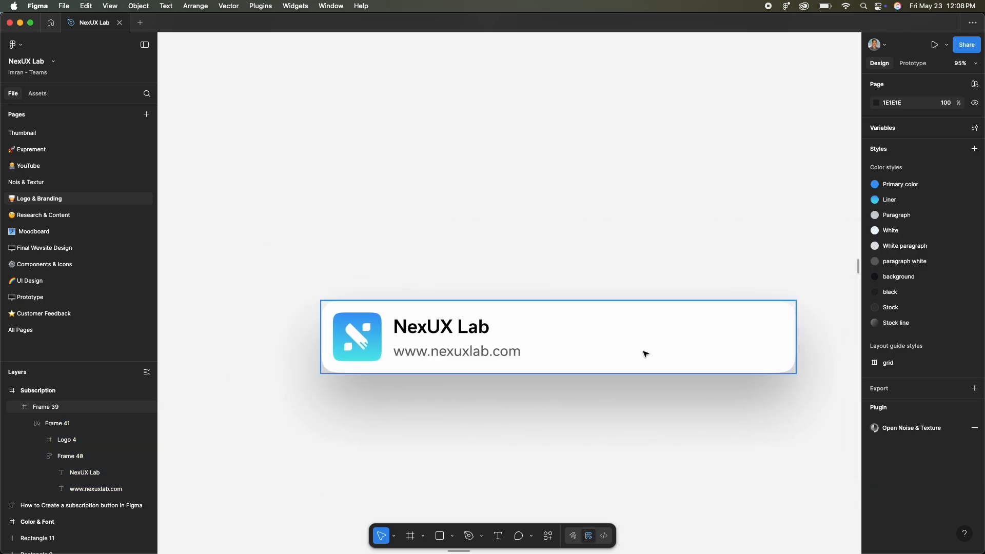
scroll(614, 363, up, 3)
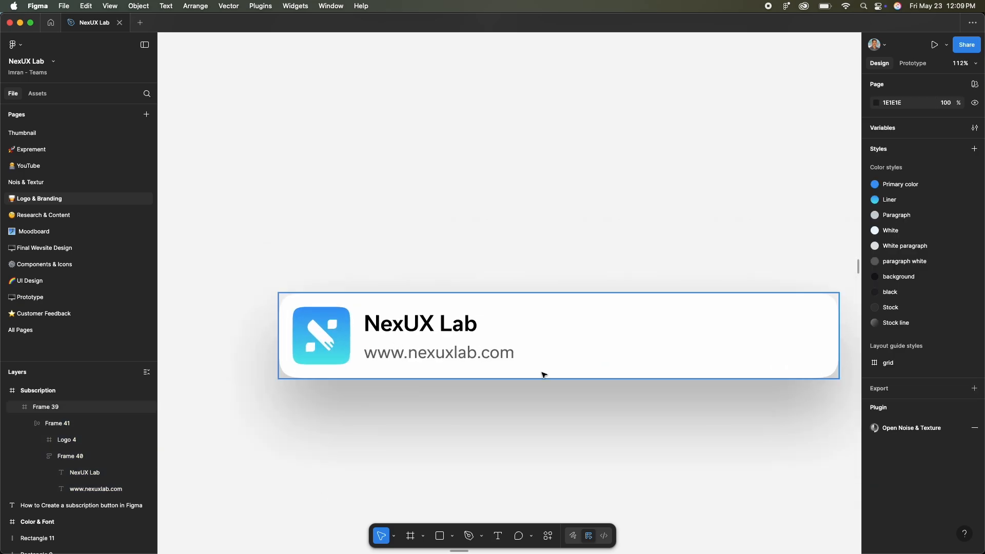
click(460, 358)
drag(459, 357, 657, 347)
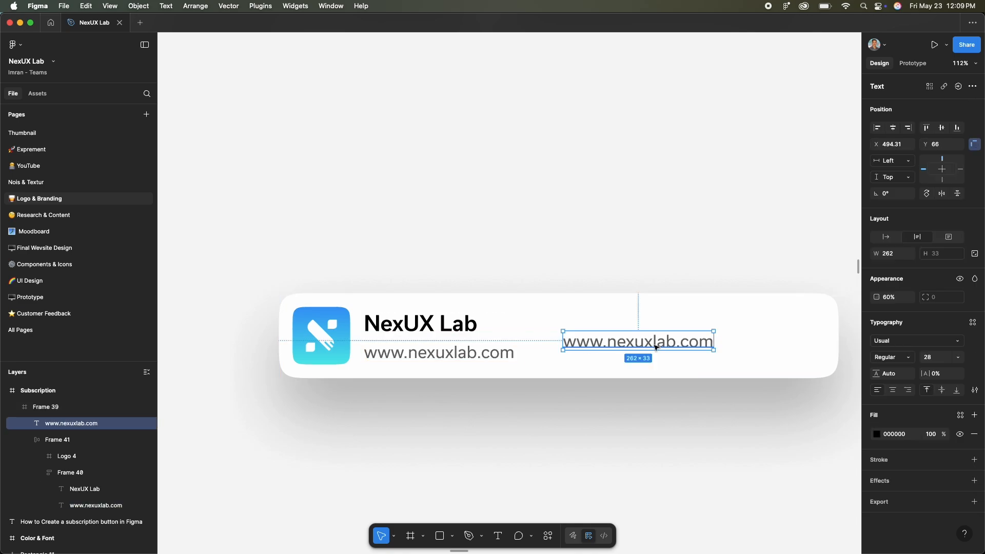
scroll(658, 346, right, 2)
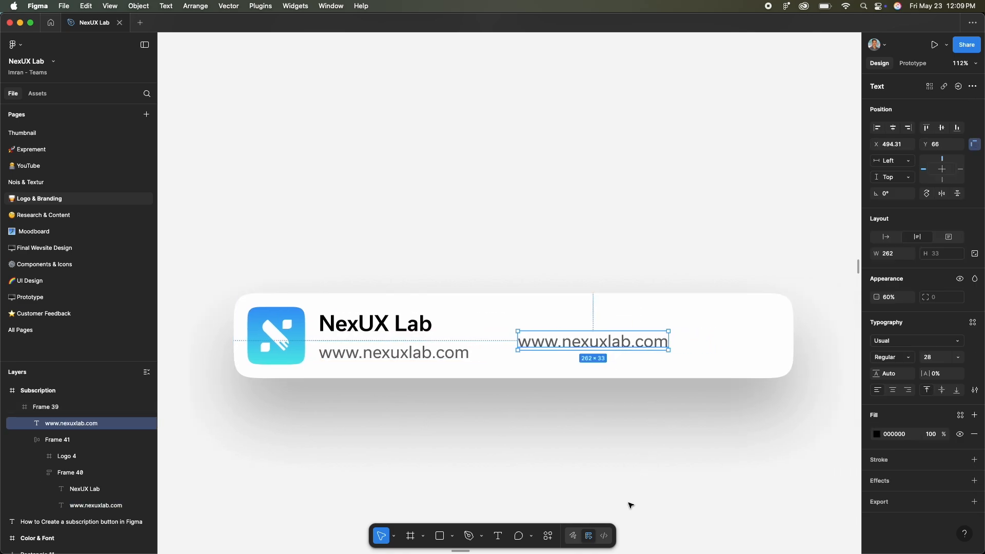
- Wrap the duplicated website text in an auto layout with horizontal padding 32 and vertical padding 16
key(shift+a)
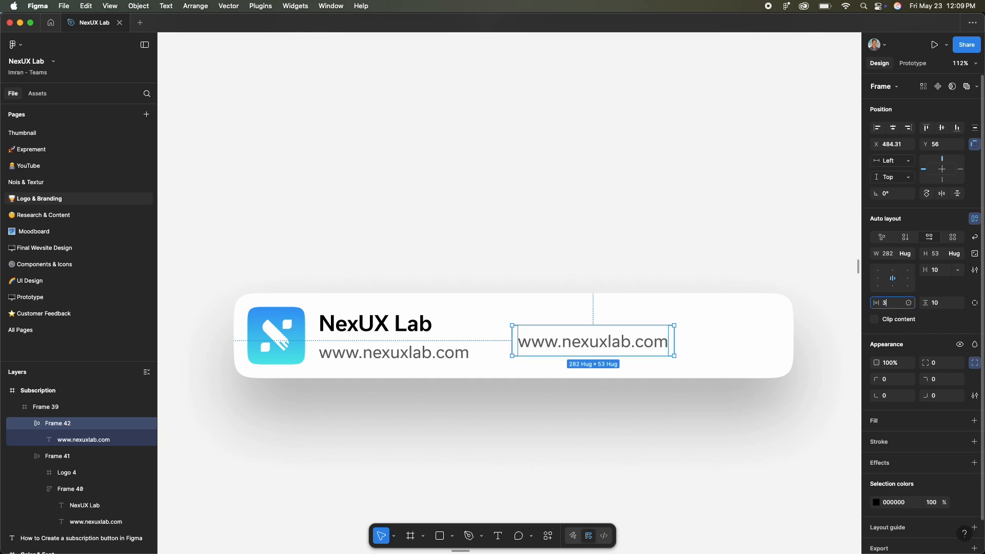
key(Tab)
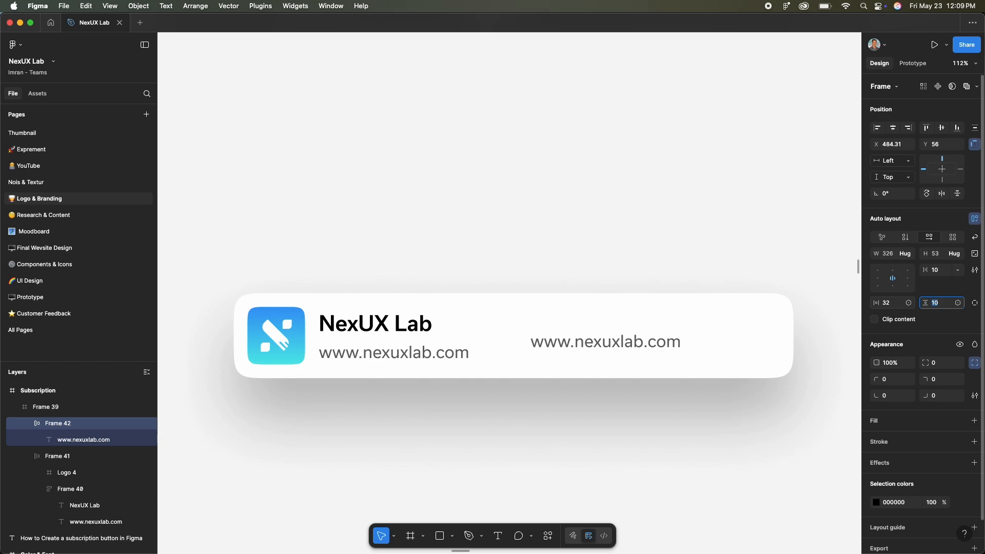
text(1)
key(Return)
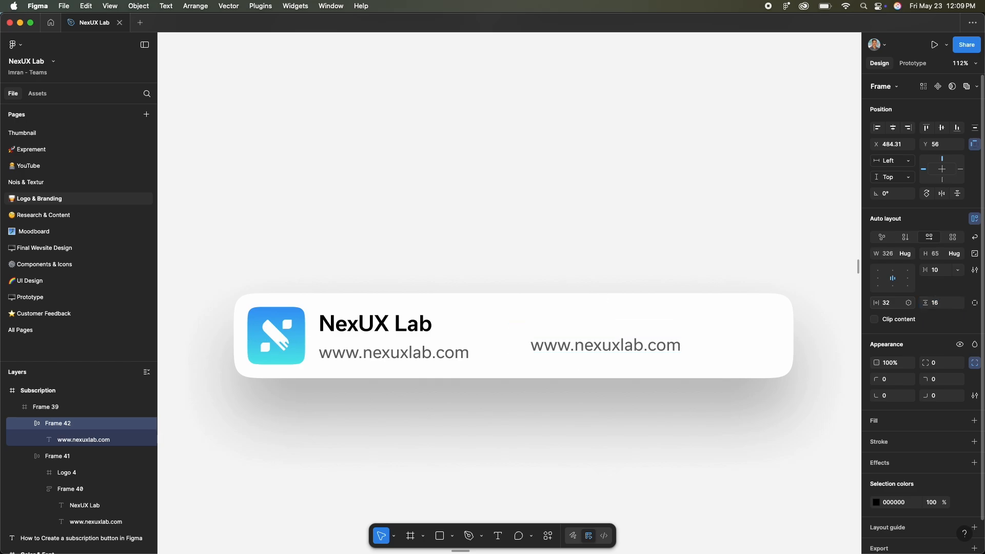
- Add a fill to the new button frame and sample its black color from the "NexUX Lab" title
click(875, 422)
key(i)
scroll(329, 327, up, 10)
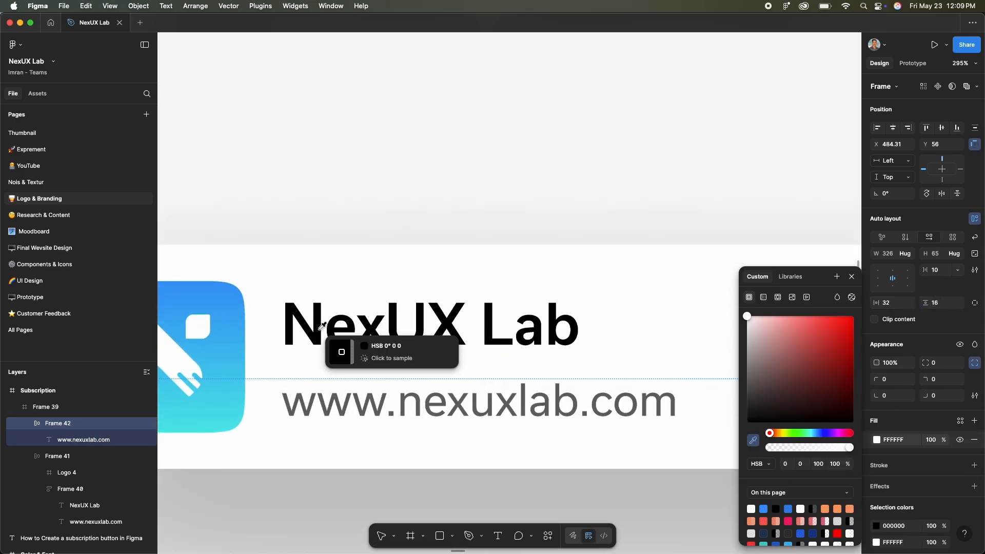
click(321, 334)
scroll(325, 334, down, 8)
scroll(345, 334, right, 3)
- Change the button text's fill to white (FFFFFF) and its opacity to 100%
double_click(565, 356)
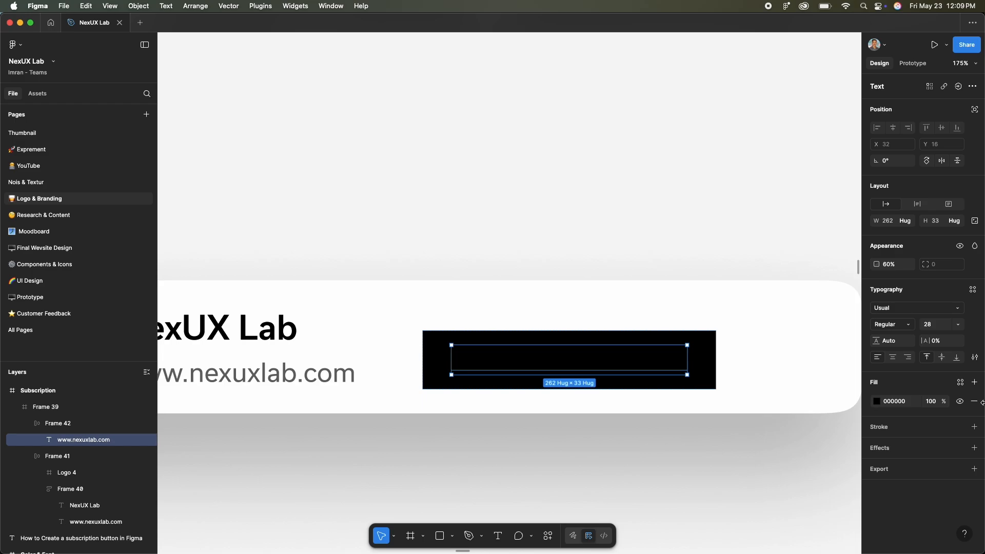
click(877, 402)
drag(775, 340, 734, 300)
click(708, 252)
super+click(674, 360)
key(0)
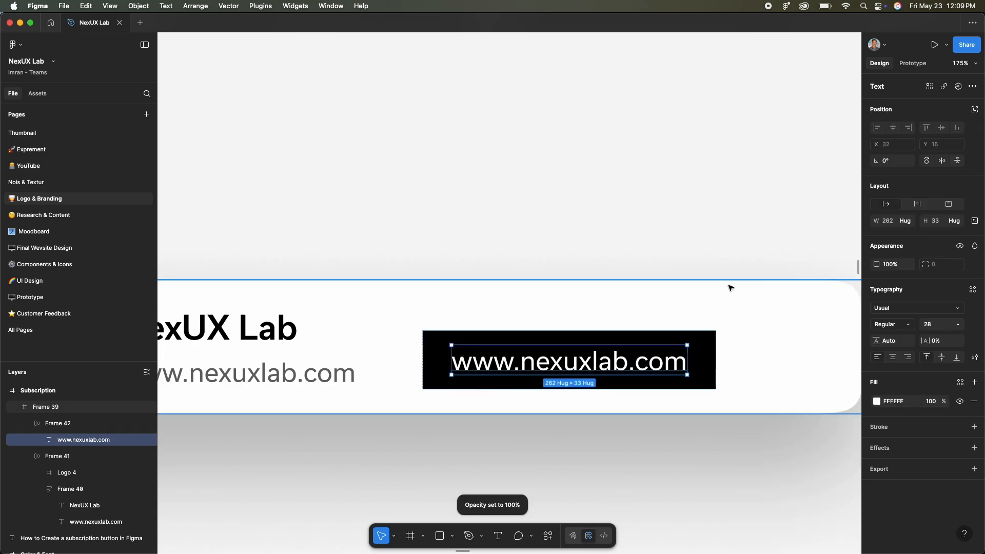
- Set the black button frame's height to 96
click(688, 336)
click(943, 257)
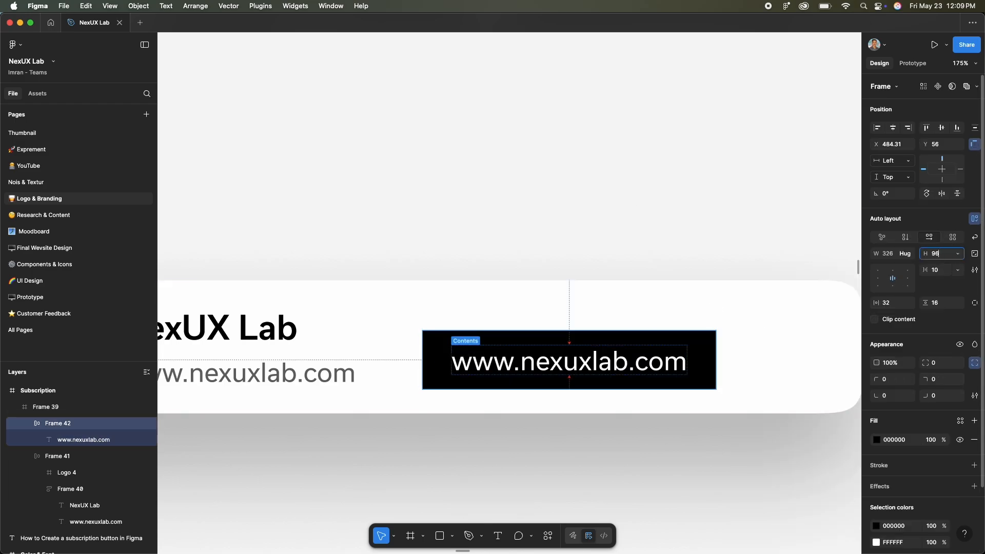
text(96)
key(Return)
- Set the button's corner radius to 32 and increase its corner smoothing
text(32)
key(Return)
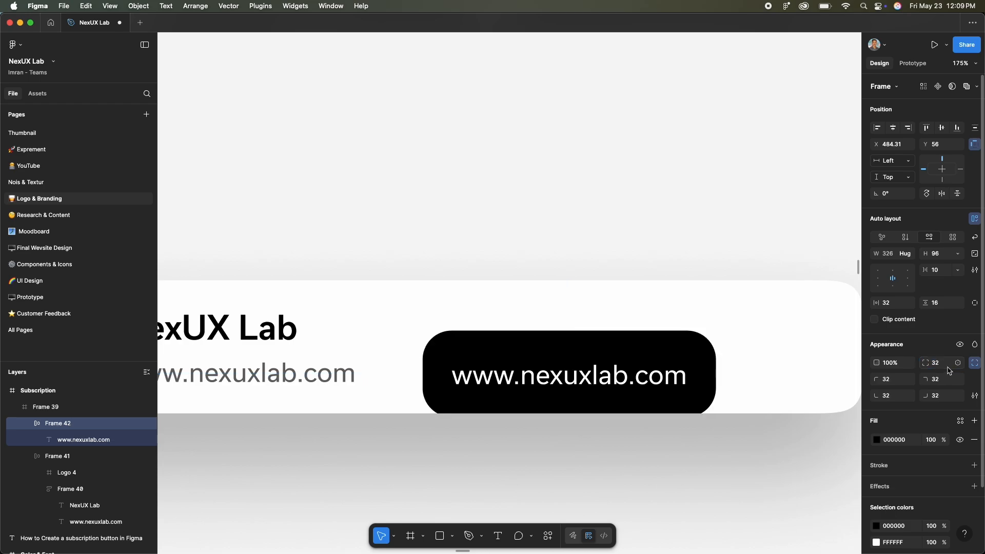
click(975, 395)
drag(751, 419, 882, 388)
- Replace the button's text with "Subscrbe"
super+click(672, 379)
double_click(672, 379)
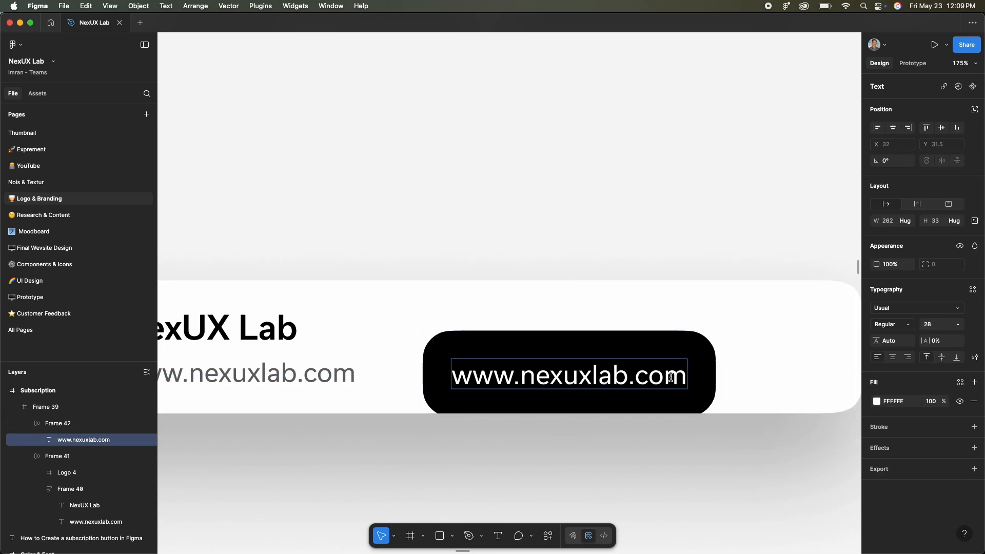
key(super+a)
text(Subscrbe)
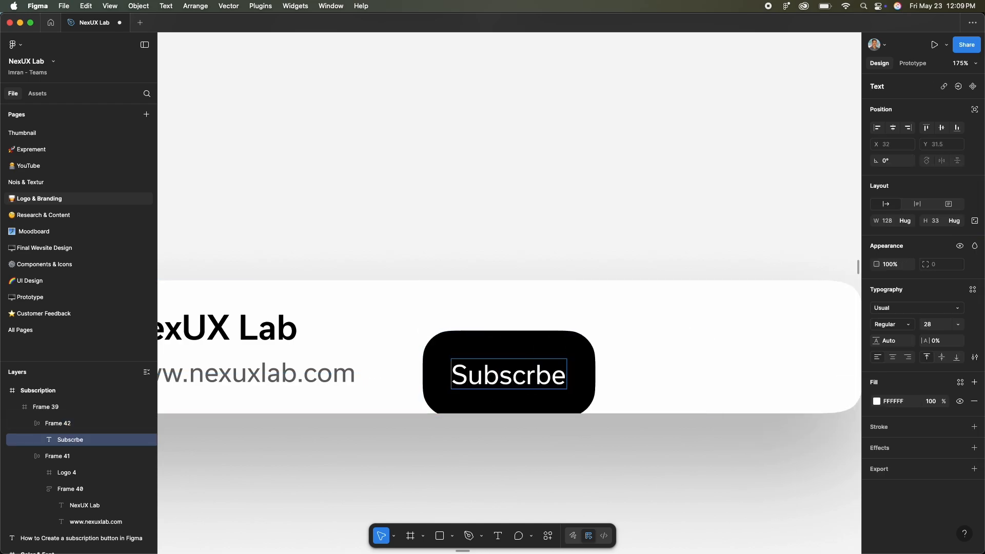
key(Escape)
key(Escape)
- Align the black button to the card's vertical center and right edge, and offset its X position by -26
drag(547, 372, 725, 349)
click(942, 127)
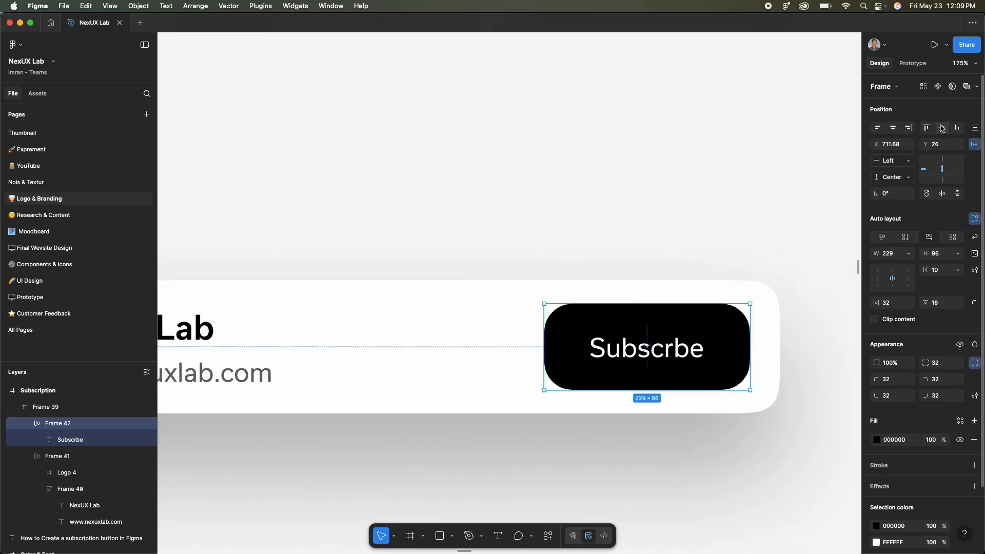
click(908, 128)
click(895, 144)
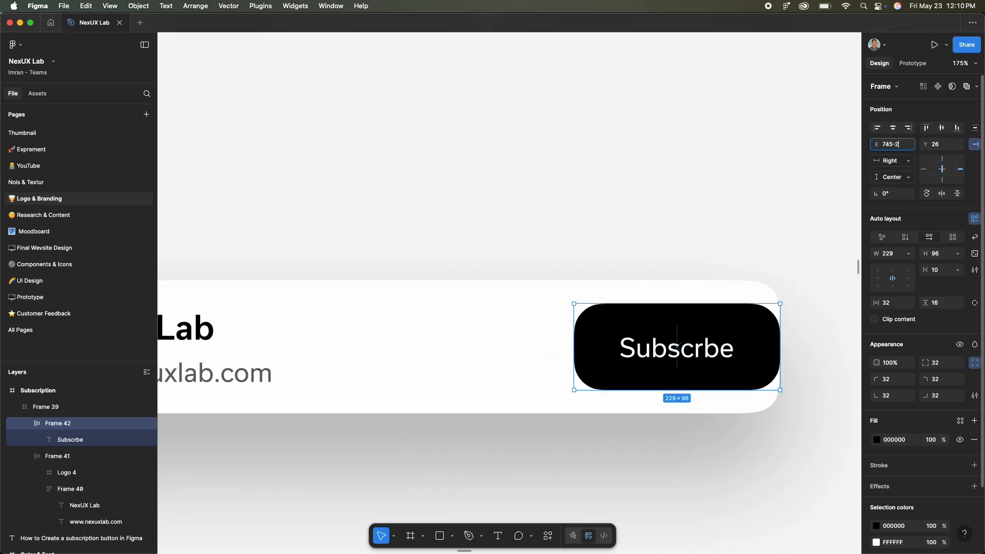
text(-26)
key(Return)
click(799, 224)
- Paste the two alternative subscription cards below the first one and move the card with the separate bell button slightly down
scroll(798, 225, down, 3)
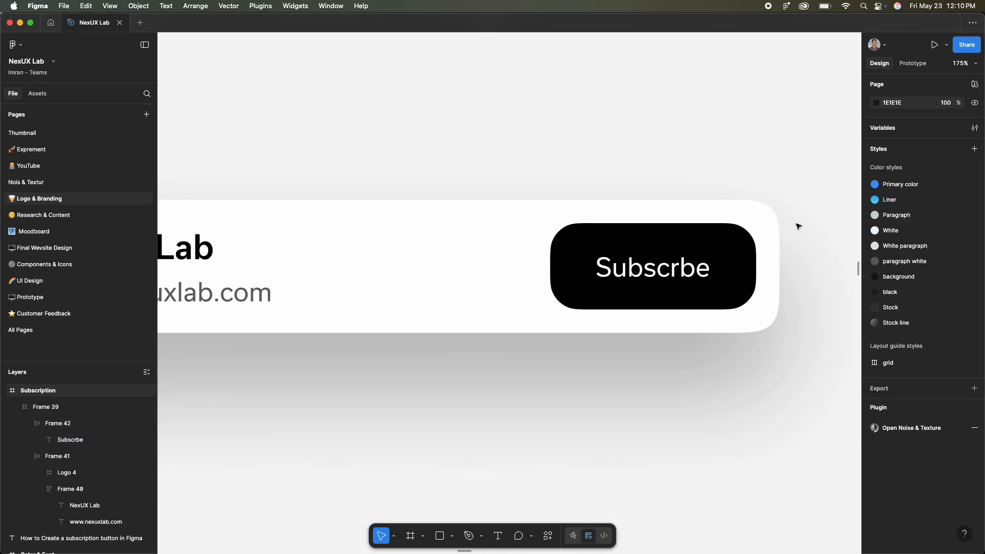
scroll(798, 224, down, 5)
scroll(598, 321, down, 5)
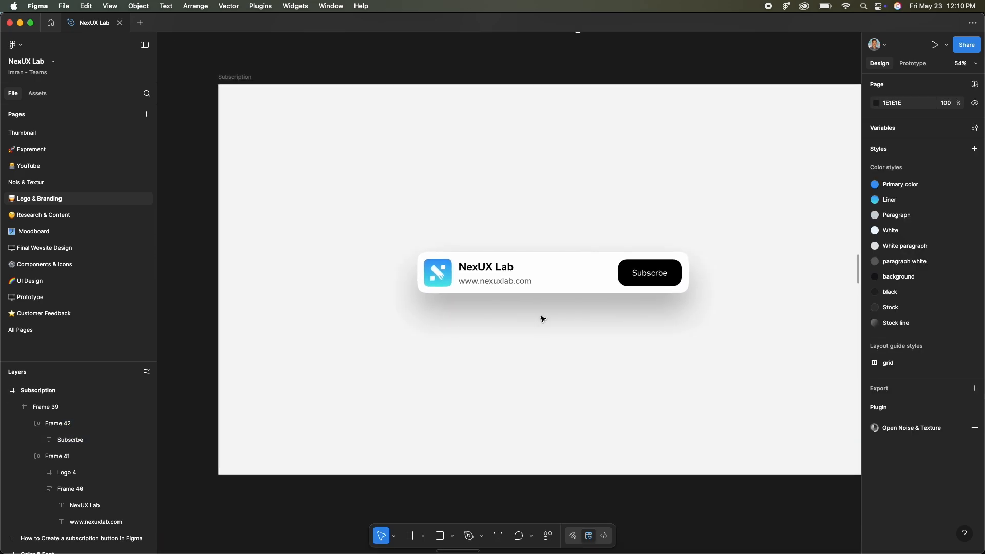
key(ctrl+v)
scroll(552, 356, up, 3)
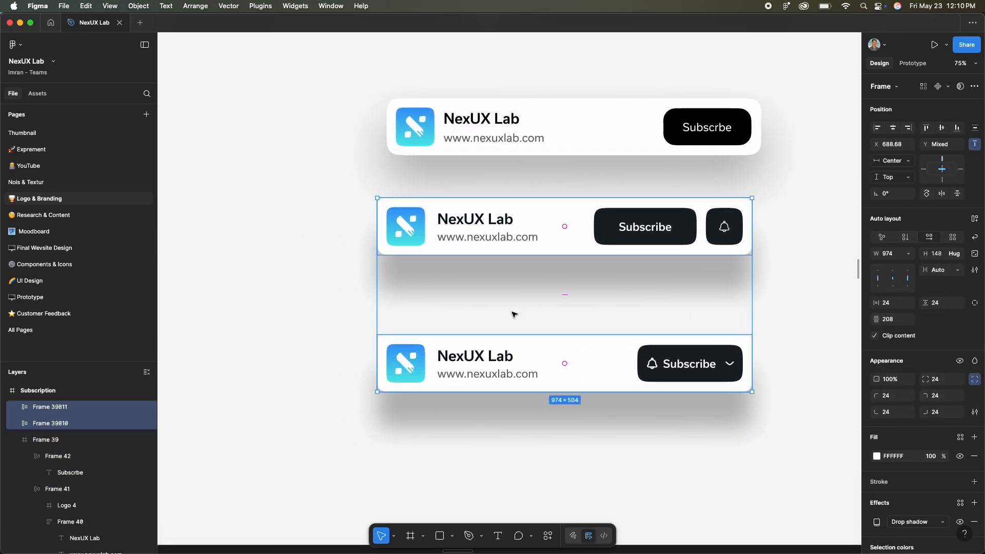
click(561, 237)
drag(561, 238, 561, 264)
click(326, 278)
- Arrange the cards with the single Subscribe button card on top and the bell-and-chevron card directly below it
click(541, 354)
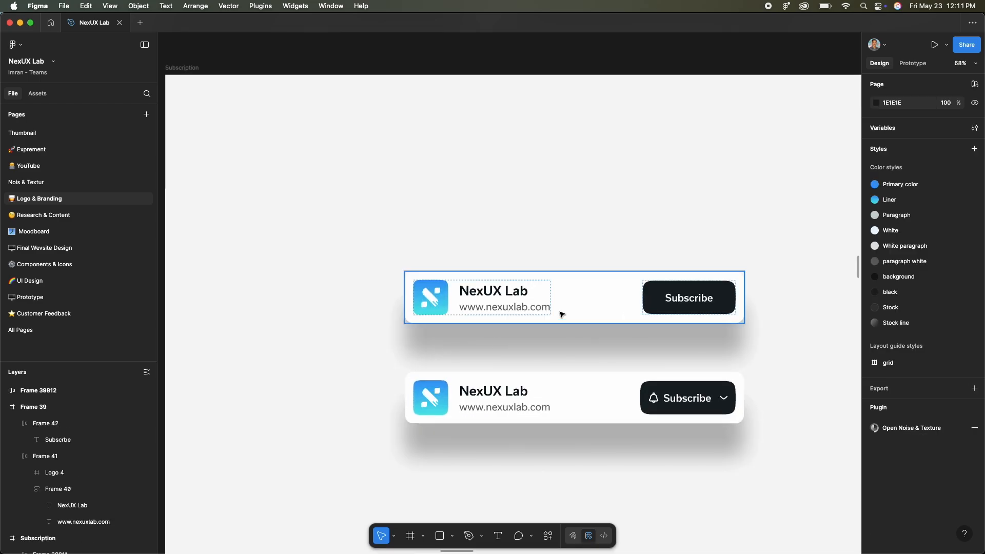
drag(561, 315, 563, 189)
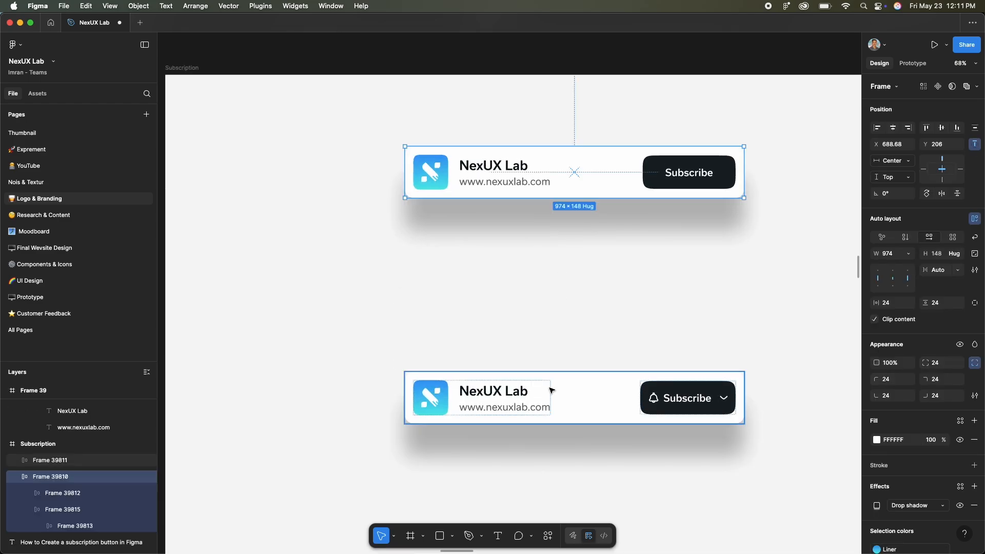
drag(567, 398, 524, 278)
click(760, 278)
- Try a horizontal padding of 48 on the bell-and-chevron Subscribe button and undo it
scroll(760, 278, up, 5)
click(583, 276)
click(958, 237)
click(931, 249)
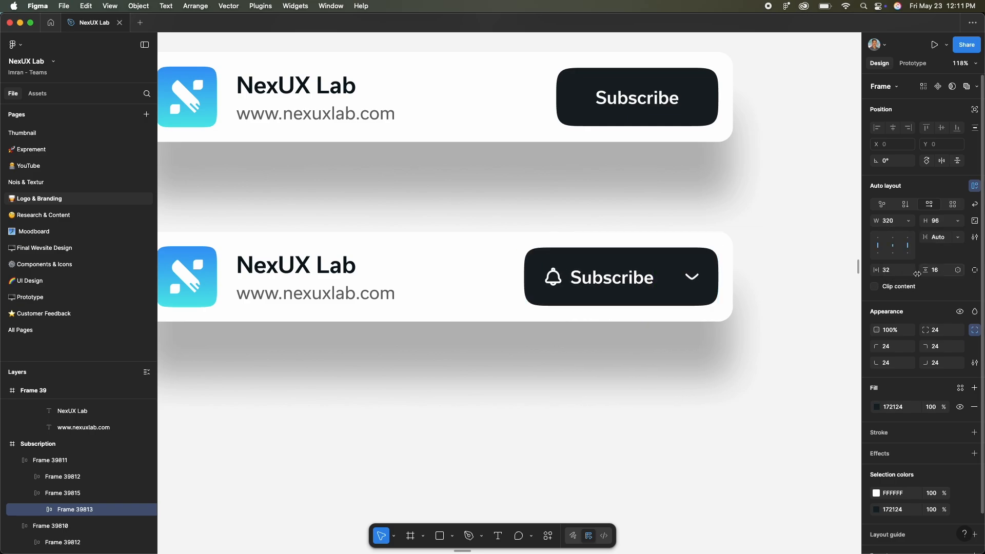
key(Return)
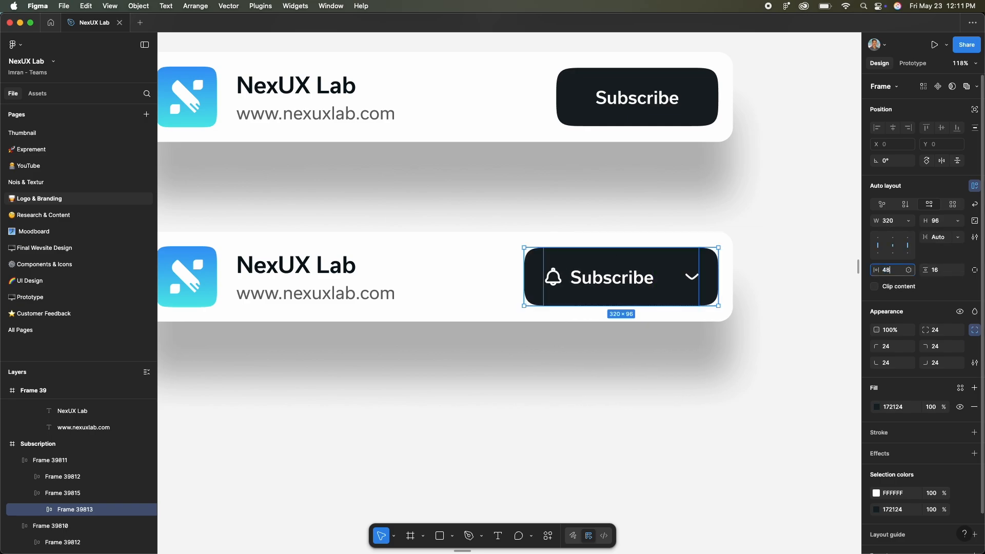
key(Return)
click(765, 343)
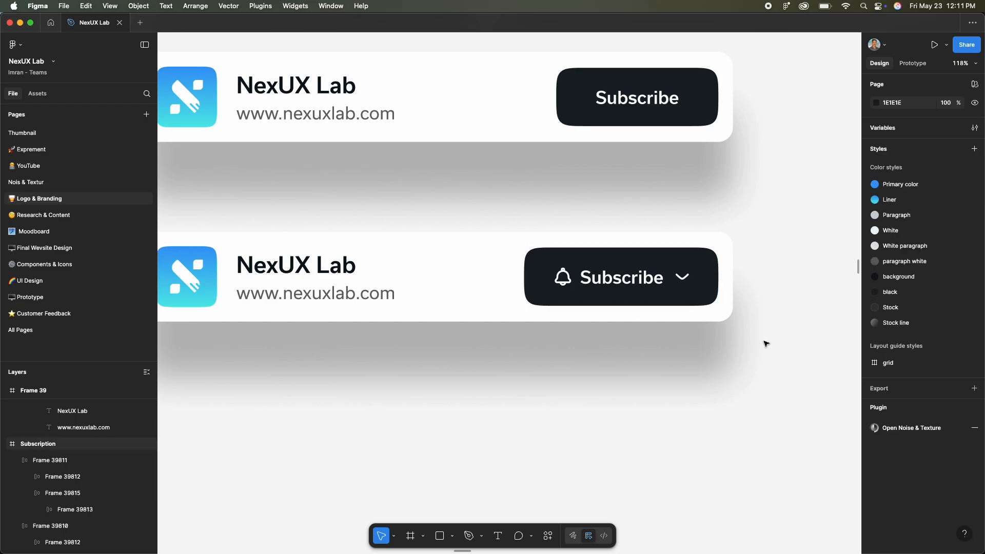
key(super+z)
key(Return)
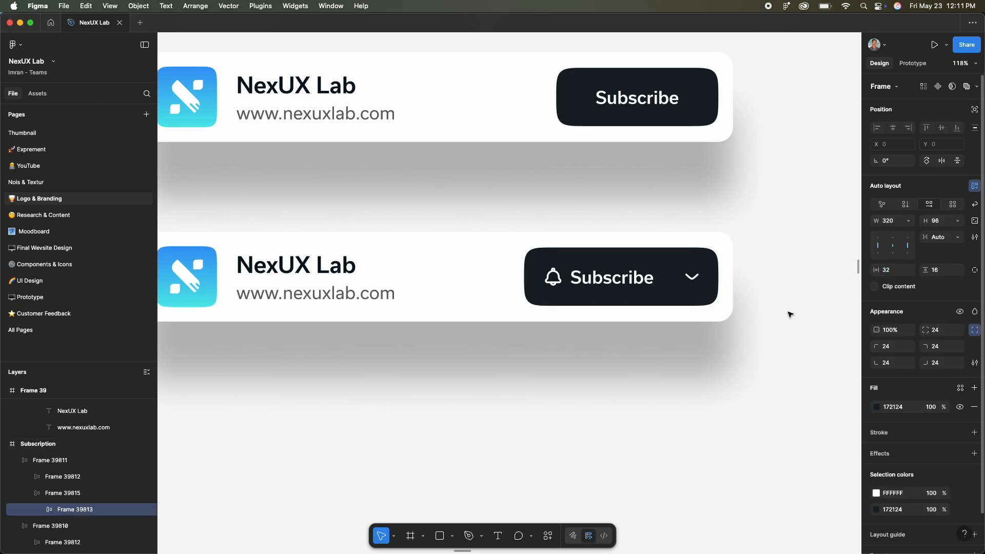
click(790, 314)
- Duplicate the bell-and-chevron card below itself and place two copies of its button beside it, stacked about 26 apart
scroll(629, 383, down, 5)
scroll(618, 386, left, 1)
scroll(618, 388, down, 1)
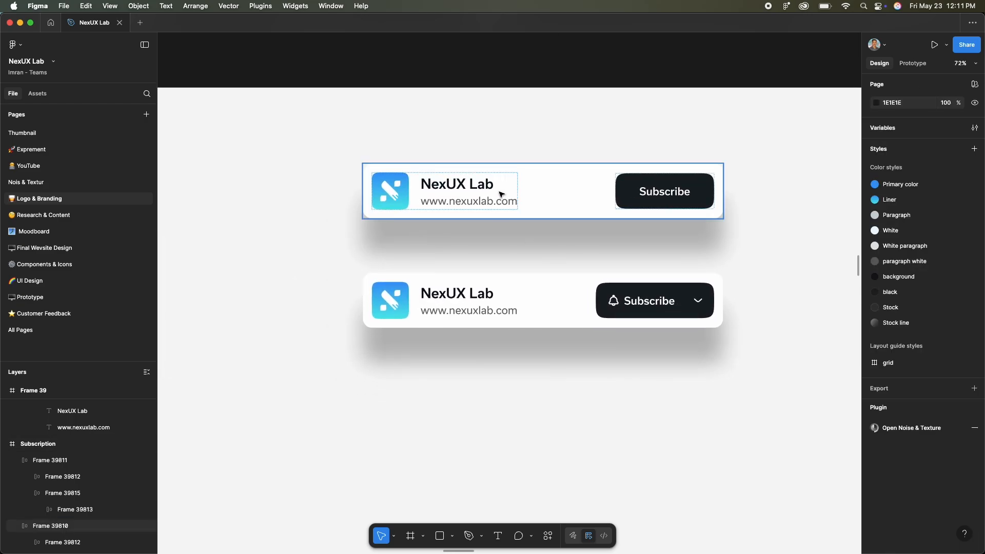
click(499, 293)
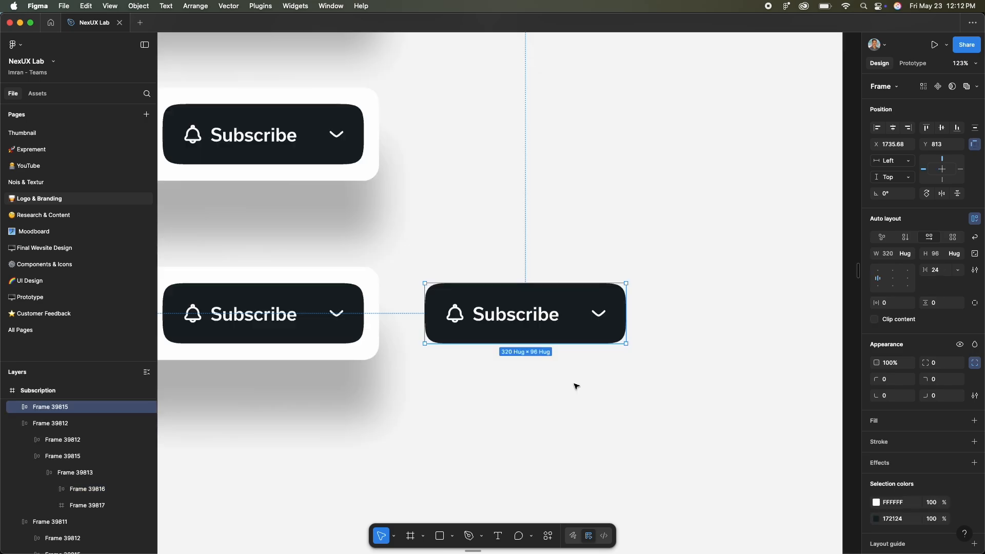
click(576, 387)
drag(506, 325, 552, 409)
click(545, 380)
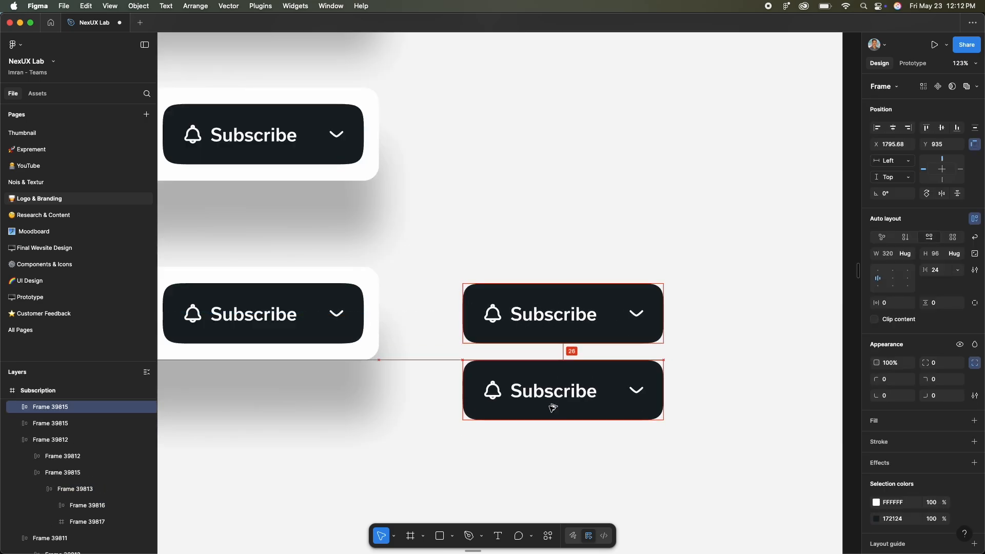
- Delete the chevron from the lower button copy and change its text to "All Notifecation"
click(639, 393)
key(BackSpace)
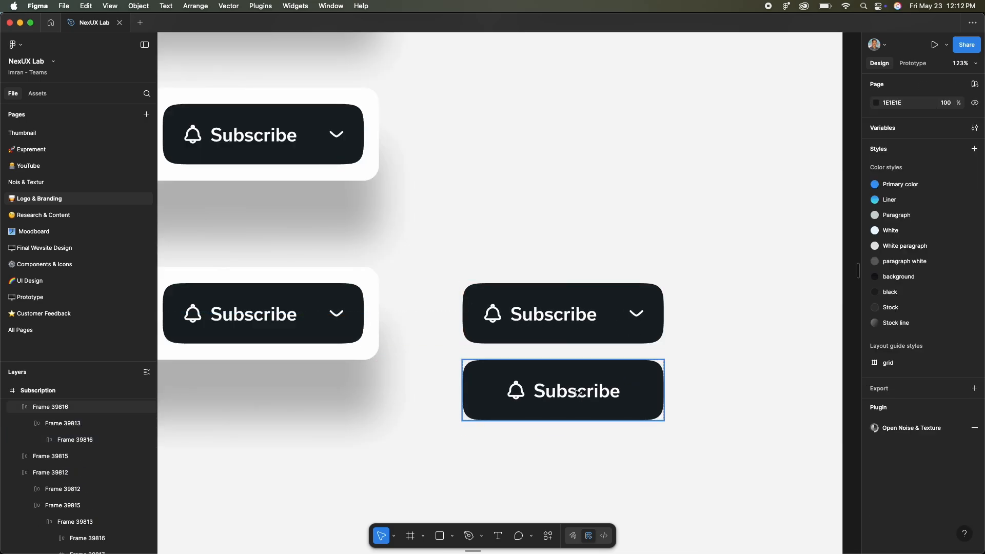
double_click(567, 390)
text(All Notifecation)
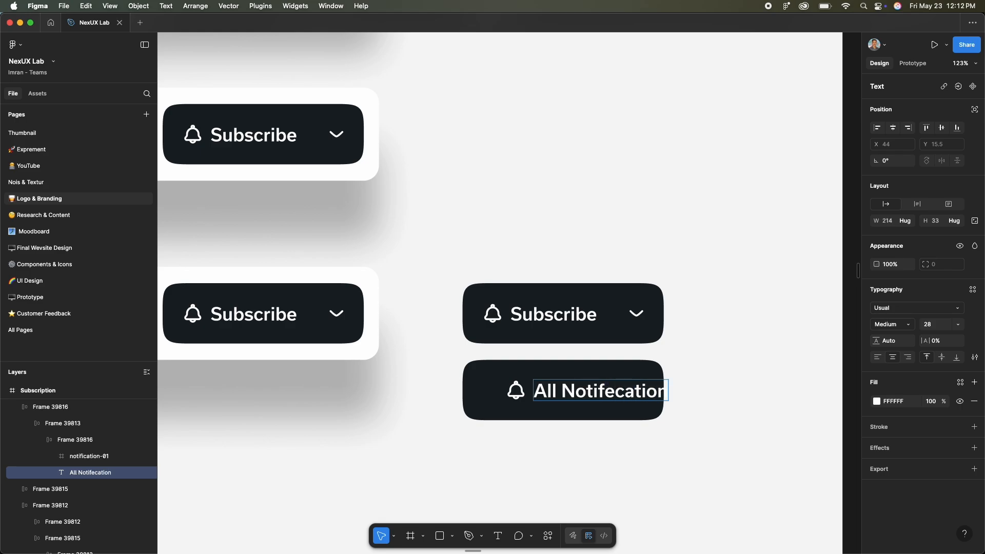
key(Escape)
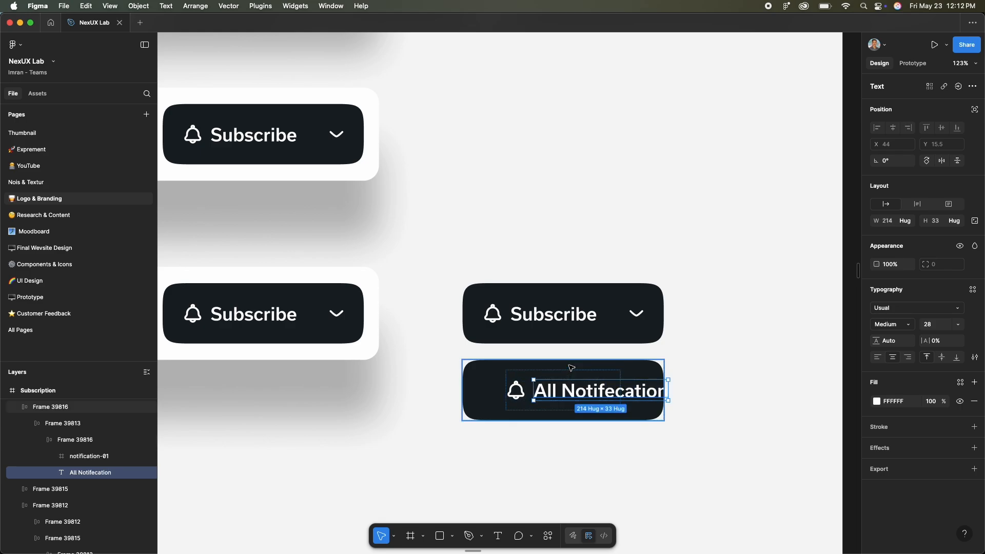
key(Escape)
- Change the second notification row's text to "Personalized" and duplicate that row below
double_click(621, 377)
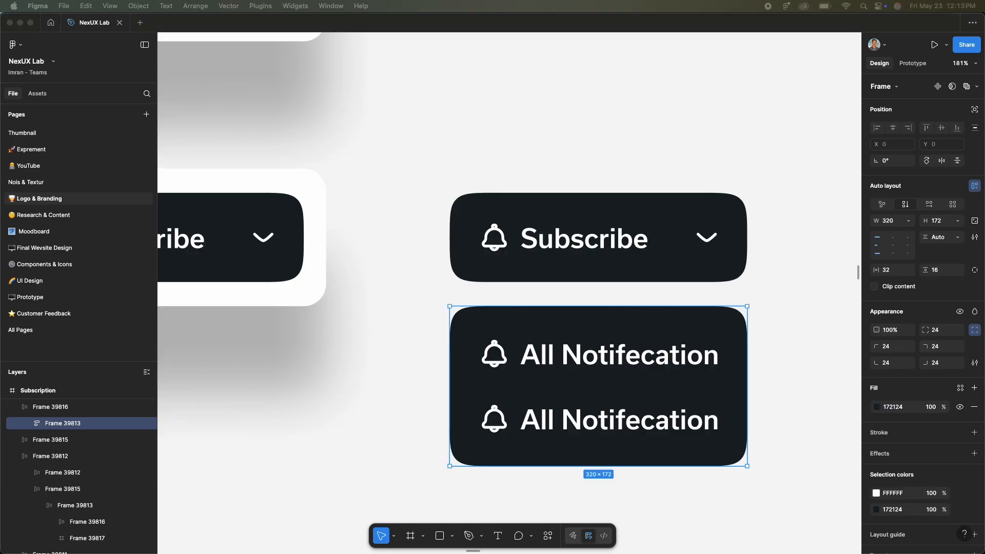
double_click(619, 419)
text(Per)
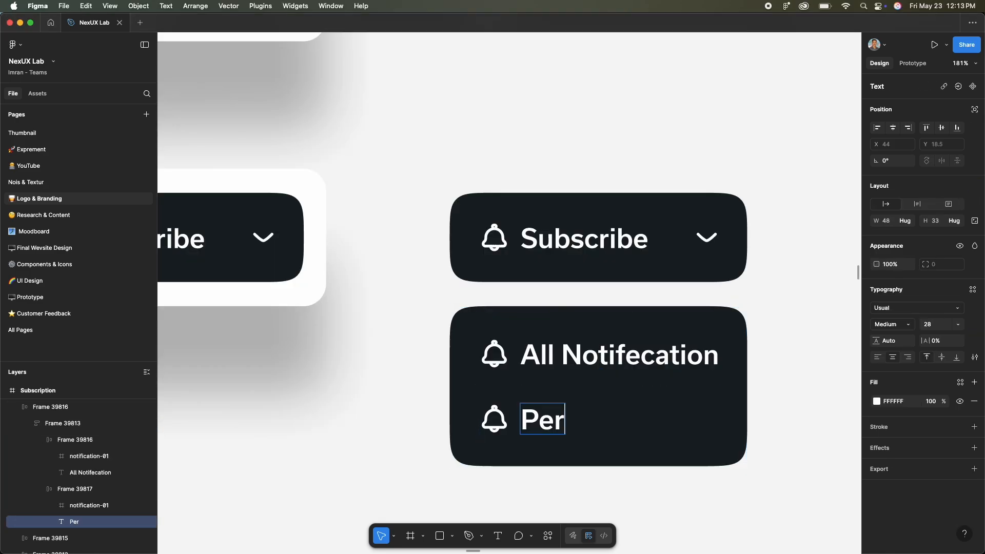
text(sonalized)
key(Escape)
double_click(619, 420)
double_click(620, 419)
key(super+d)
scroll(598, 385, down, 2)
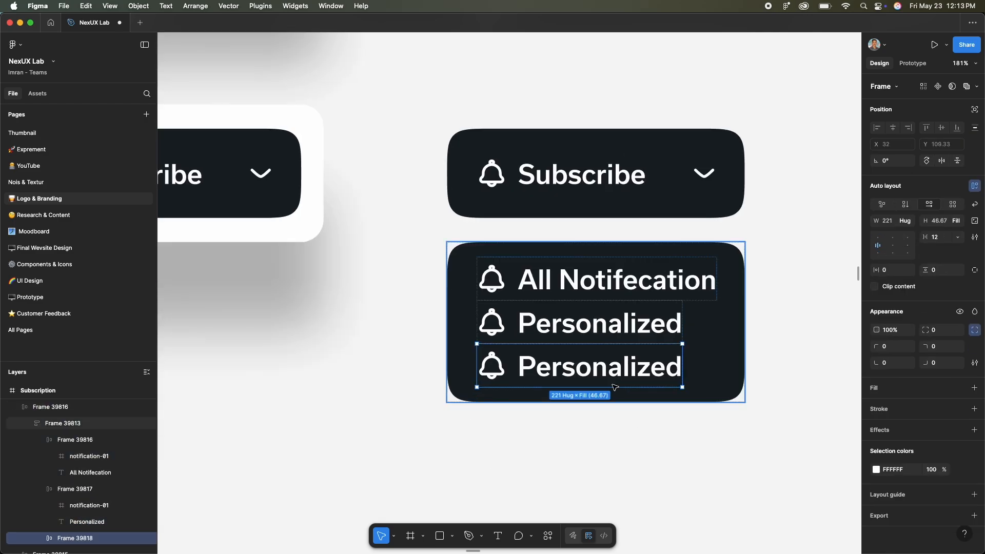
- Change the third notification row's text to "None"
double_click(599, 366)
text(None)
key(Escape)
shift+click(628, 325)
click(893, 324)
click(692, 337)
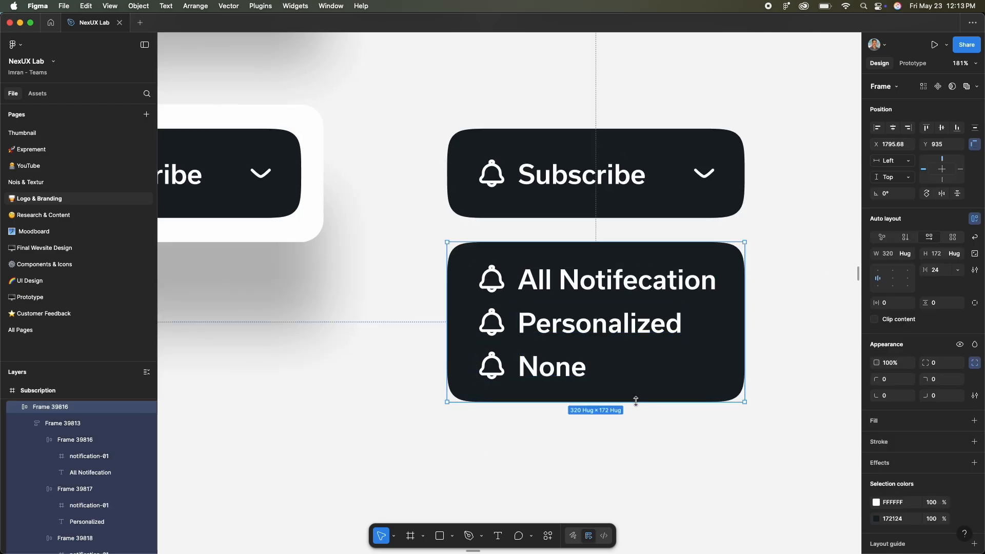
key(super+z)
- Increase the notification panel's height to 204 and set the vertical gap between its rows to 24
drag(636, 402, 635, 431)
double_click(635, 348)
click(936, 237)
text(24)
key(Return)
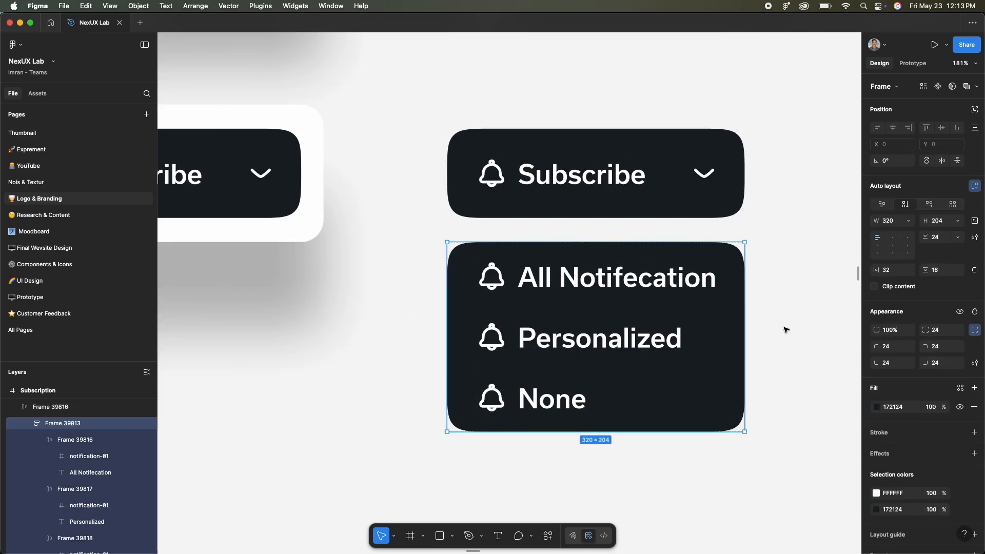
click(785, 330)
- Set the font weight of the "Personalized" and "None" texts to Regular
super+click(618, 338)
super+click(558, 401)
shift+click(577, 343)
click(892, 325)
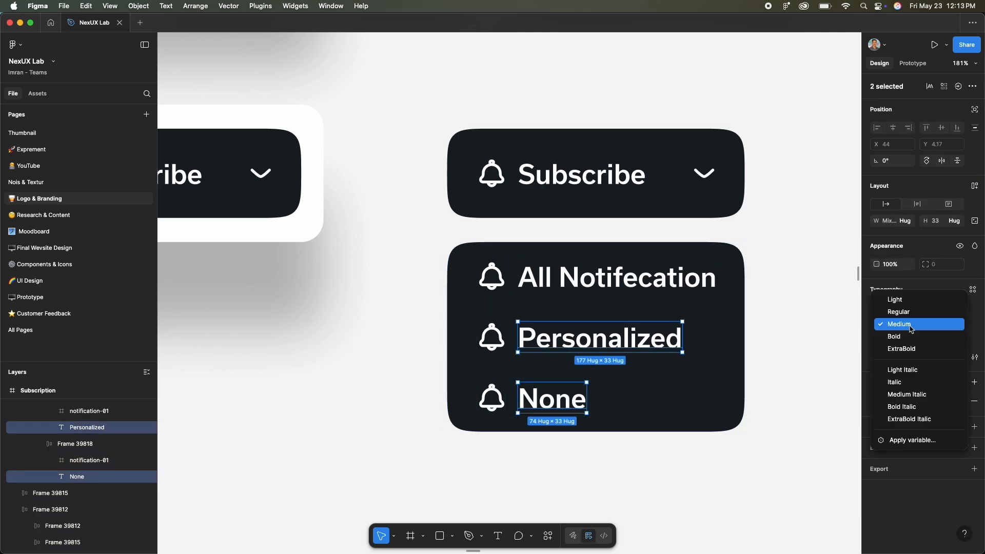
click(895, 313)
- Set the stroke weight of the bell icons in the Personalized and None rows to 2.5
super+click(492, 338)
shift+super+click(492, 399)
key(Return)
click(936, 365)
text(2.5)
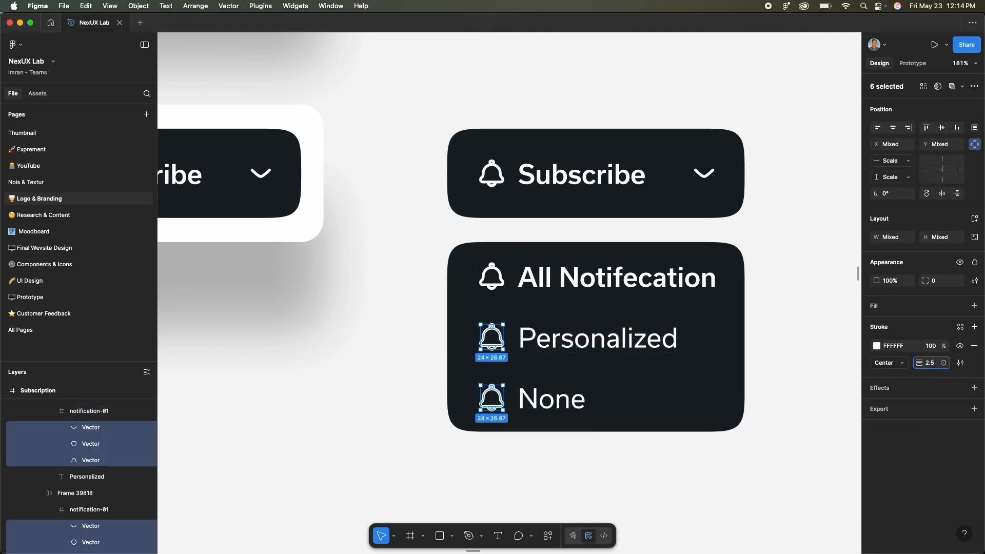
key(Return)
click(800, 349)
- Lower the opacity of the Personalized and None rows to 60%
super+click(514, 343)
shift+click(568, 388)
key(6)
click(386, 398)
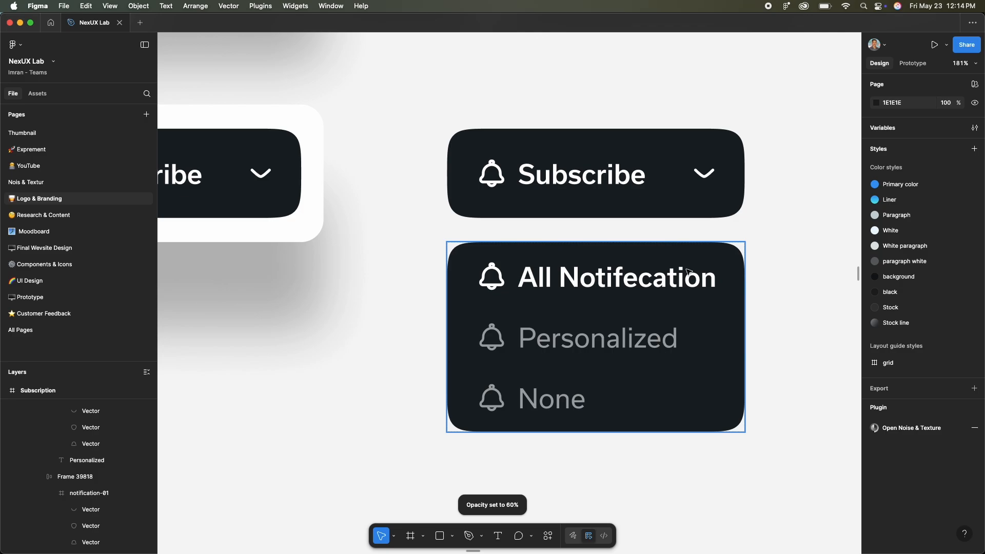
- Add a white fill to the bell body of the icon in the All Notifecation row
click(557, 267)
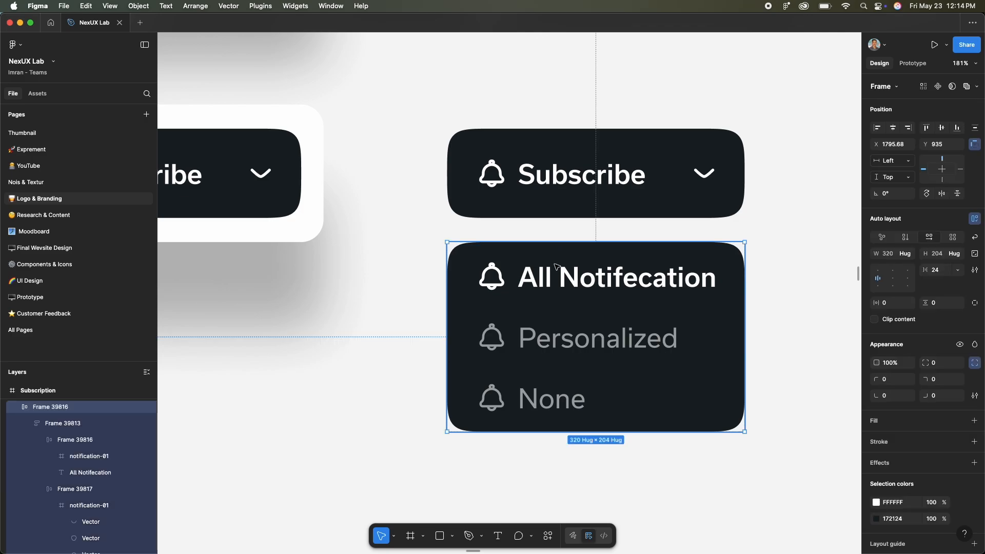
super+click(500, 278)
key(shift+2)
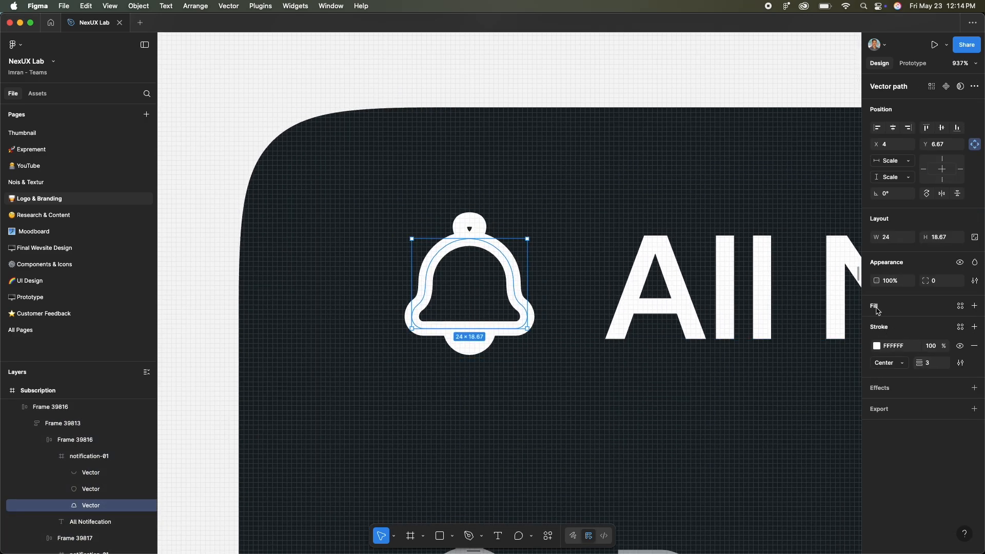
click(876, 308)
drag(785, 387, 715, 266)
click(522, 252)
- Add a white fill to the small knob at the top of the All Notifecation bell
super+click(474, 226)
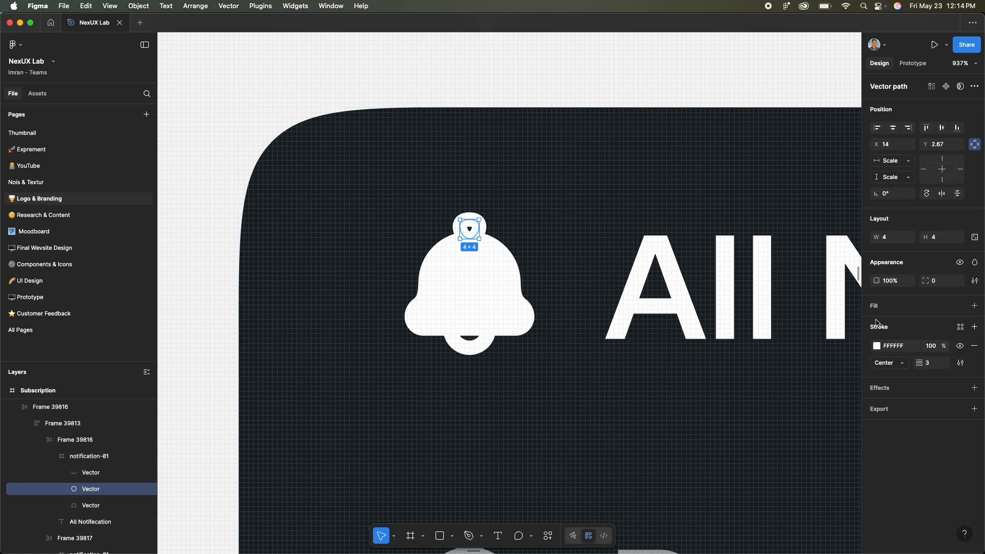
click(876, 310)
click(876, 326)
drag(806, 341, 715, 273)
click(612, 199)
- Duplicate the bell body and scale the copy up around its center to 34.59 × 26.9
scroll(525, 246, up, 3)
super+click(493, 254)
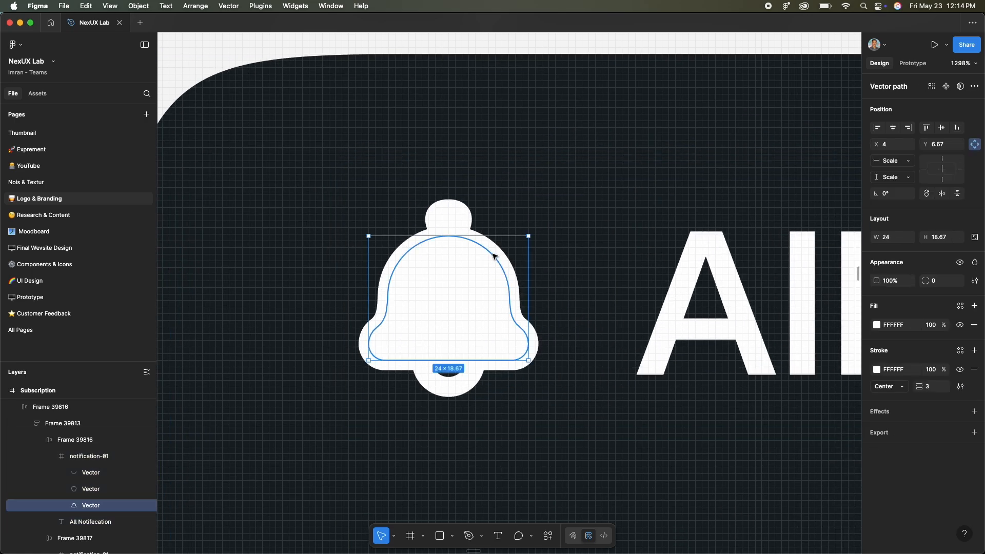
drag(529, 272, 564, 272)
scroll(564, 274, down, 1)
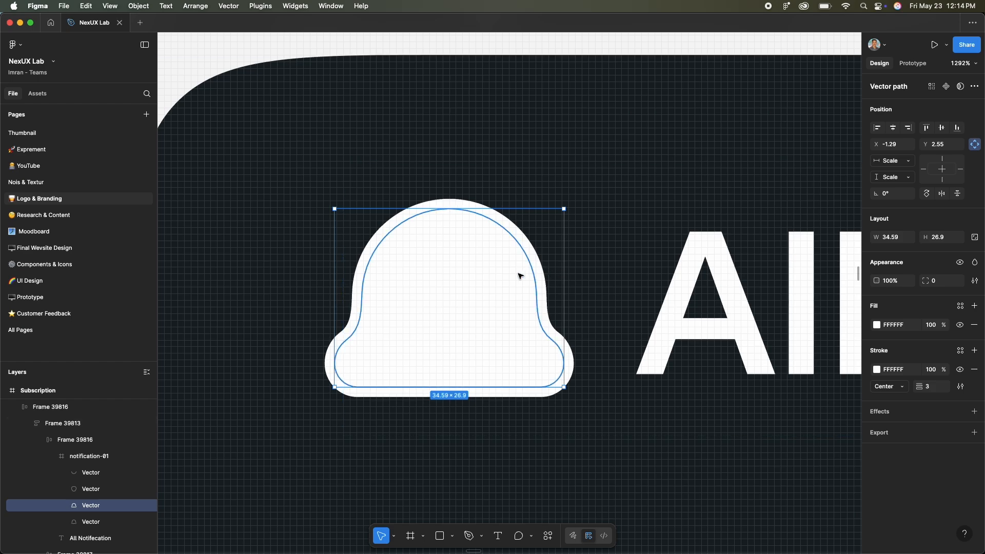
- Remove the fill from the enlarged bell copy and set its stroke weight to 2
click(974, 325)
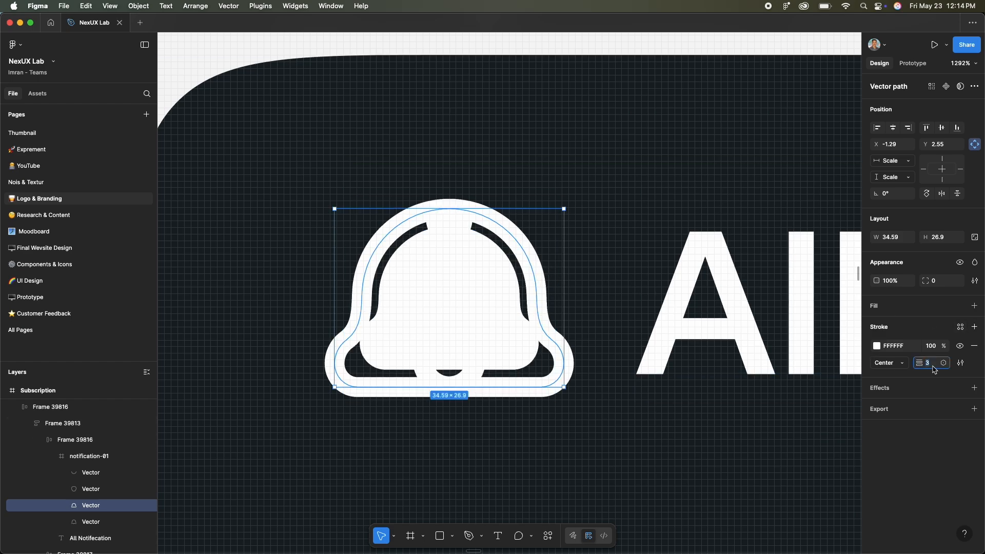
key(Down)
- Edit the enlarged bell outline's vector points, deleting its top and lower parts to leave short ringing arcs at both sides
double_click(542, 272)
scroll(543, 272, up, 4)
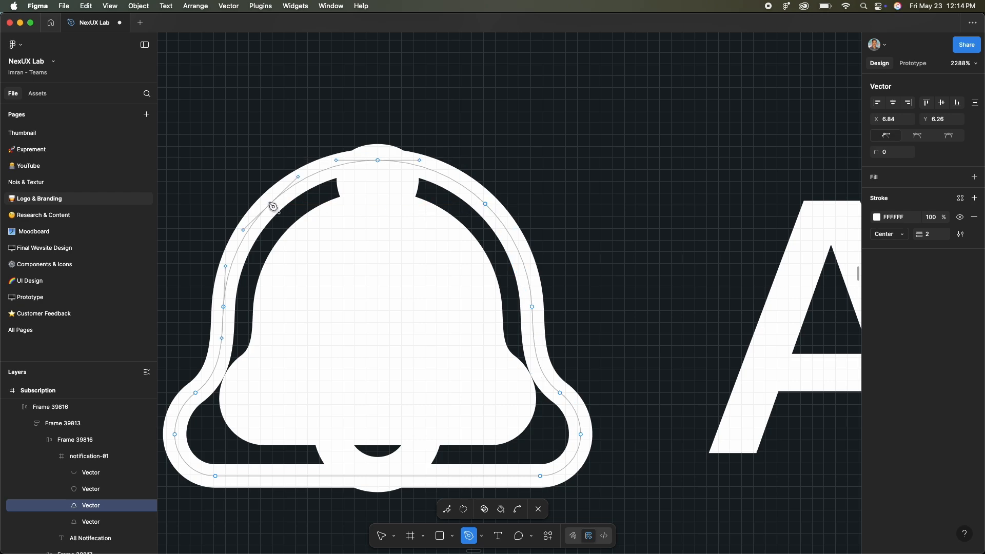
click(224, 306)
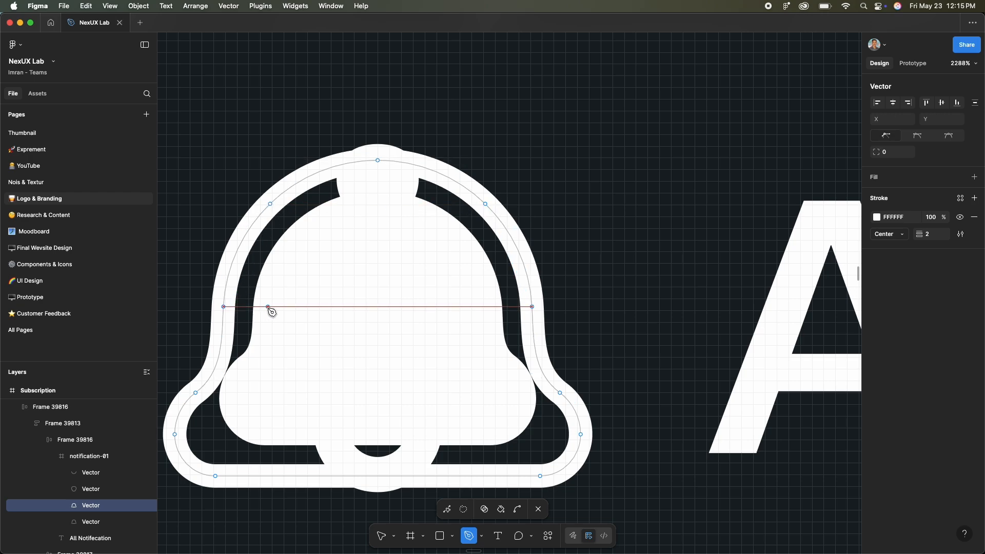
key(Escape)
click(378, 161)
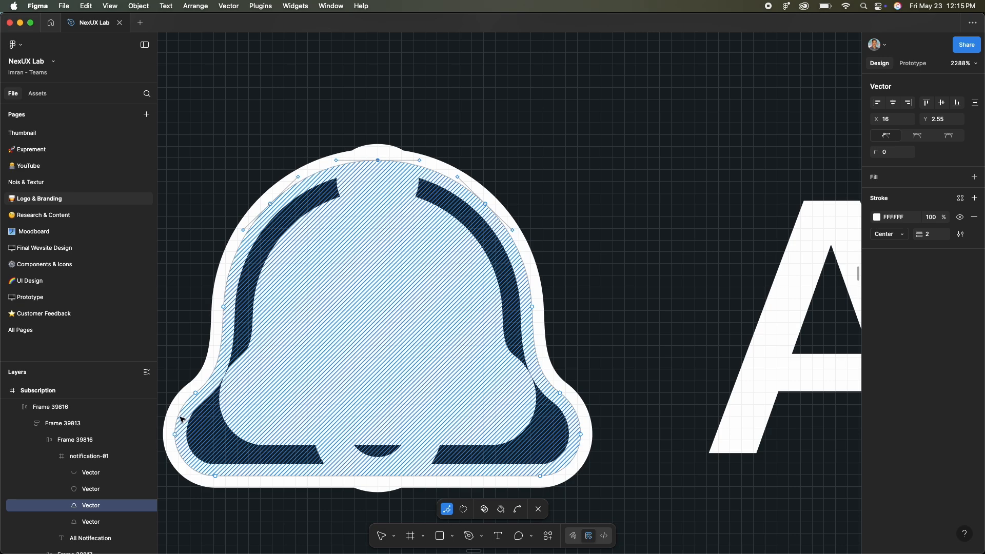
scroll(305, 405, down, 5)
drag(257, 282, 574, 382)
key(Delete)
key(Escape)
- Add a third variant to the Subscribed dropdown component, based on the open notification menu
scroll(573, 381, down, 5)
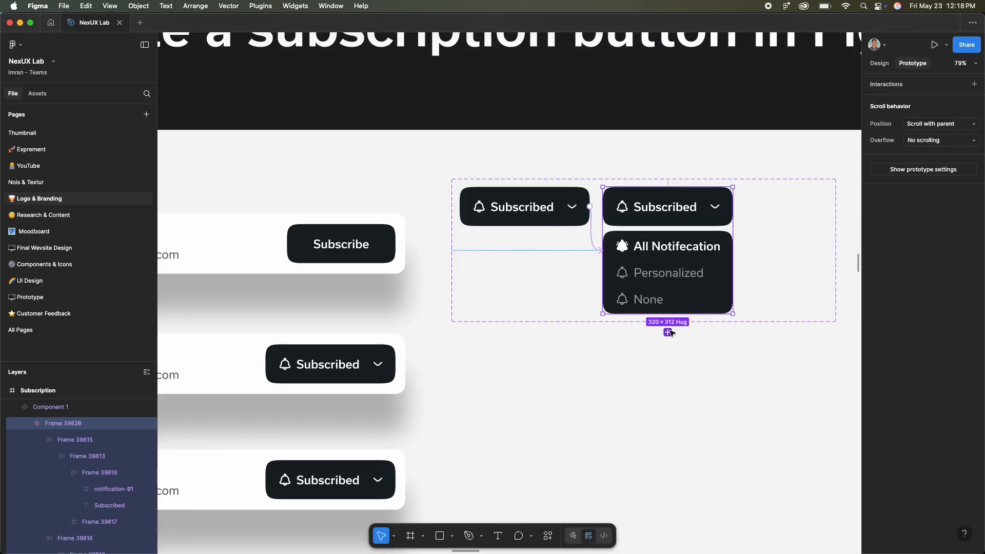
scroll(706, 312, right, 3)
scroll(676, 252, up, 5)
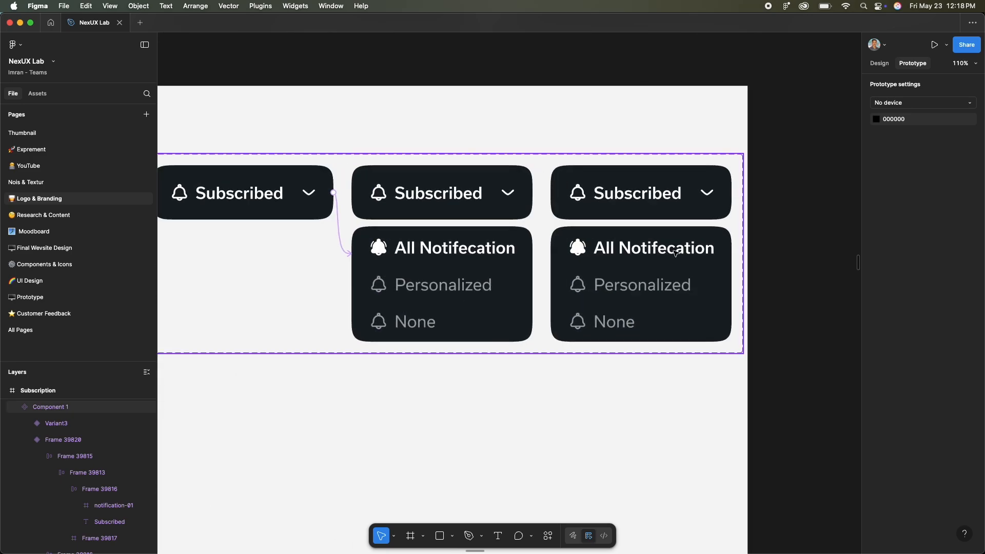
- Remove the notification menu and the dropdown chevron from the third Subscribed variant
double_click(675, 253)
key(Delete)
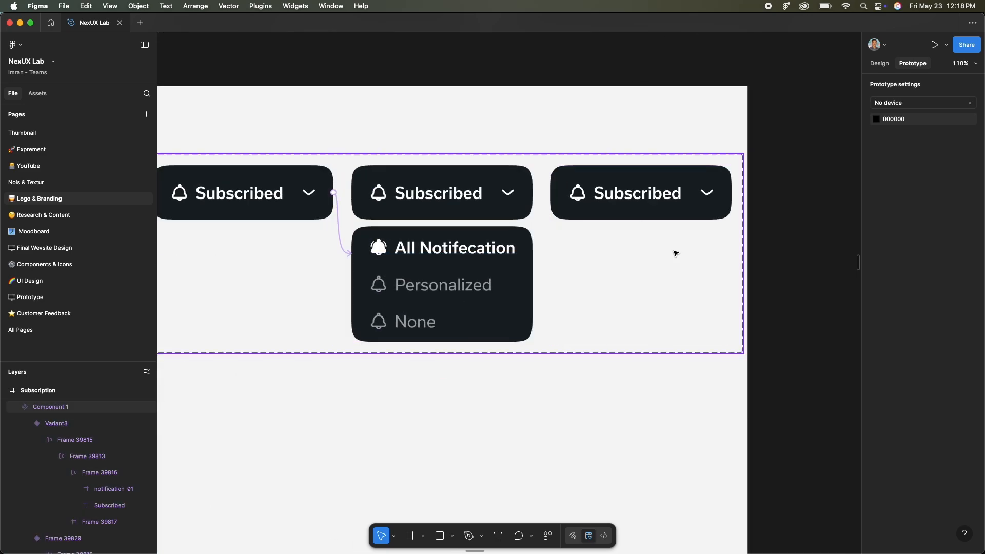
click(642, 200)
click(707, 193)
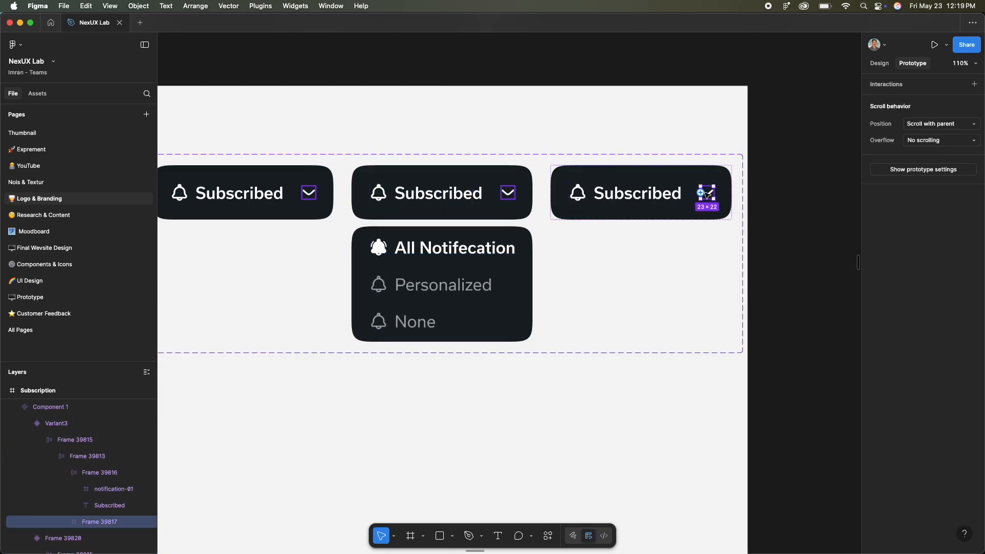
key(Delete)
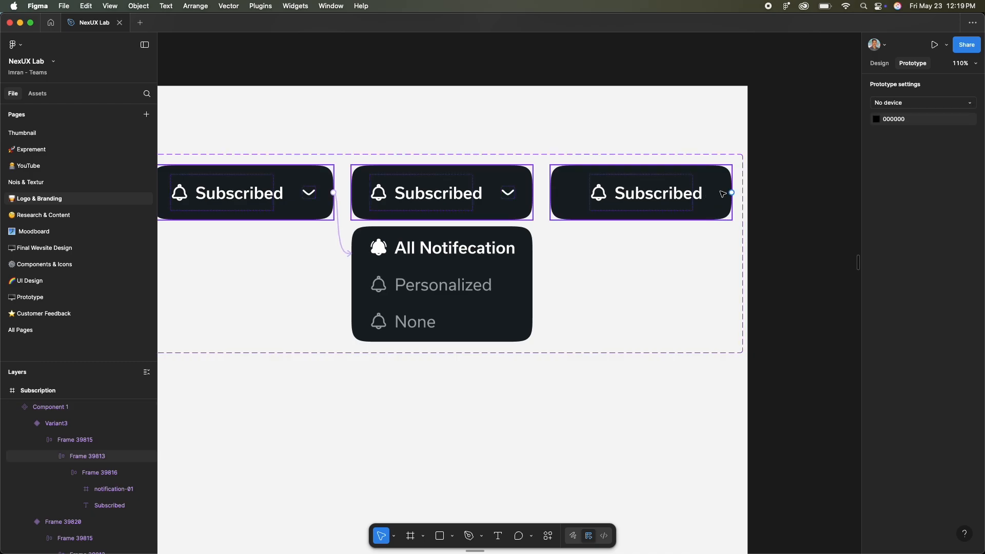
- Replace the outlined bell in the third variant with a copy of the filled ringing bell from the All Notifecation option
click(590, 193)
super+click(404, 250)
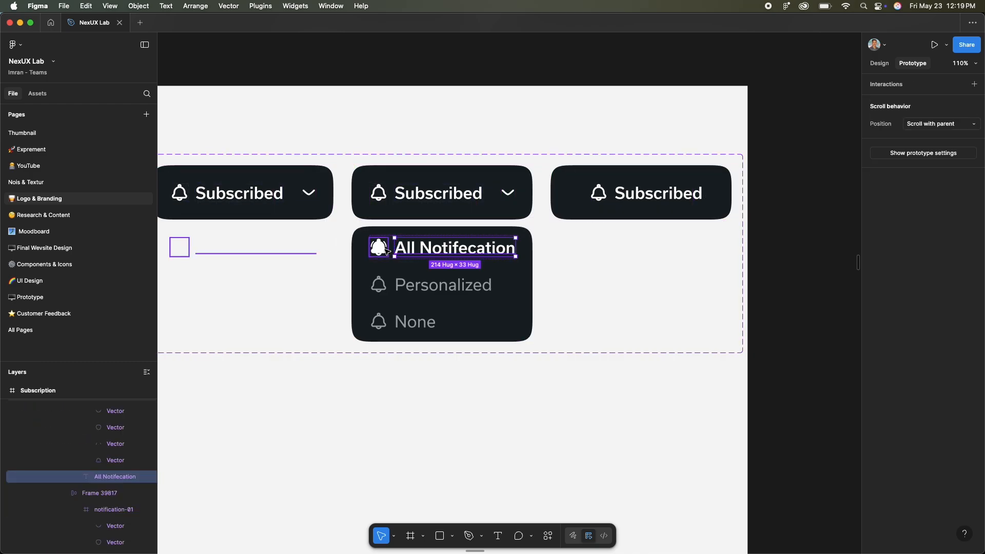
click(379, 248)
super+click(661, 199)
key(super+v)
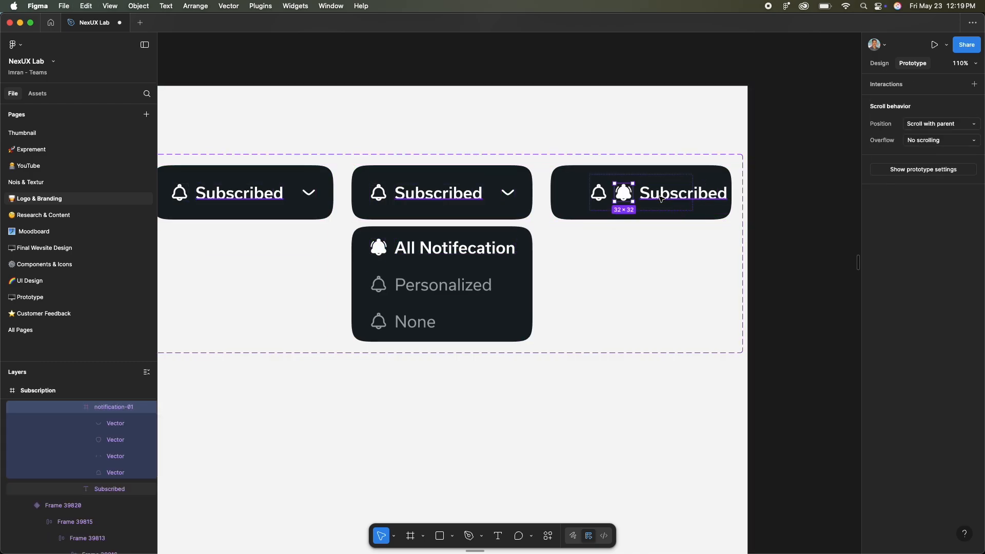
scroll(671, 194, up, 3)
click(577, 192)
key(Delete)
scroll(671, 238, down, 5)
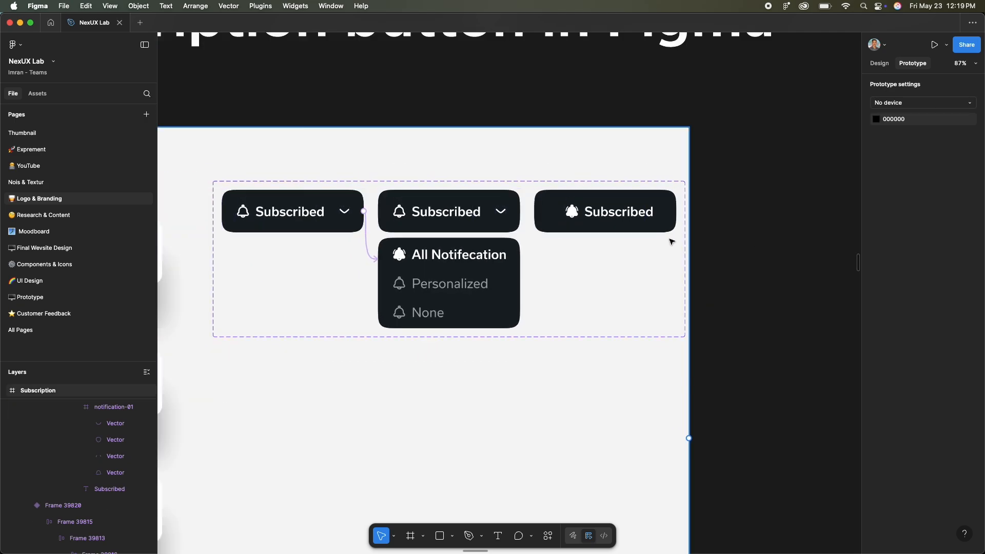
- Link the open notification menu to the third variant with an on-click Change to interaction using Smart animate
scroll(760, 236, up, 2)
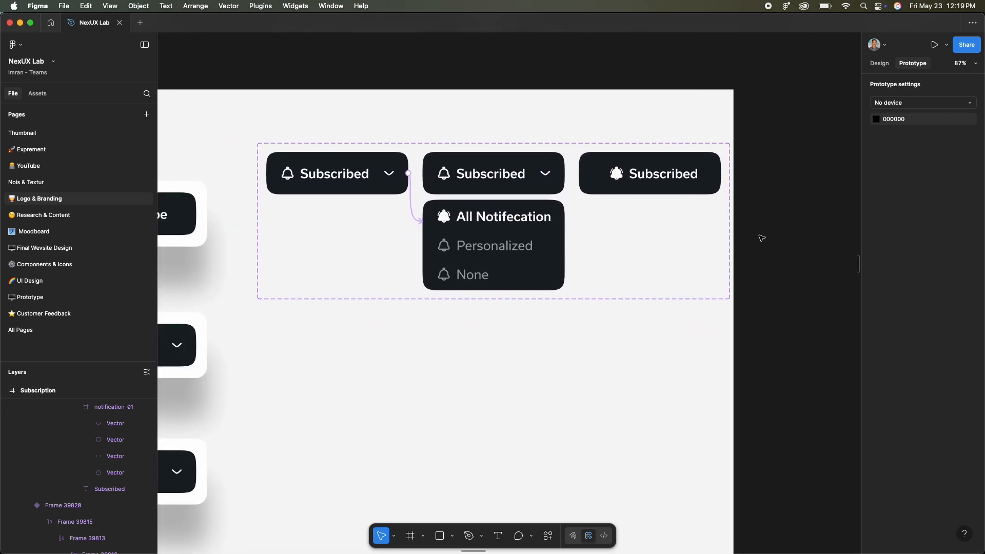
scroll(759, 221, up, 3)
click(745, 220)
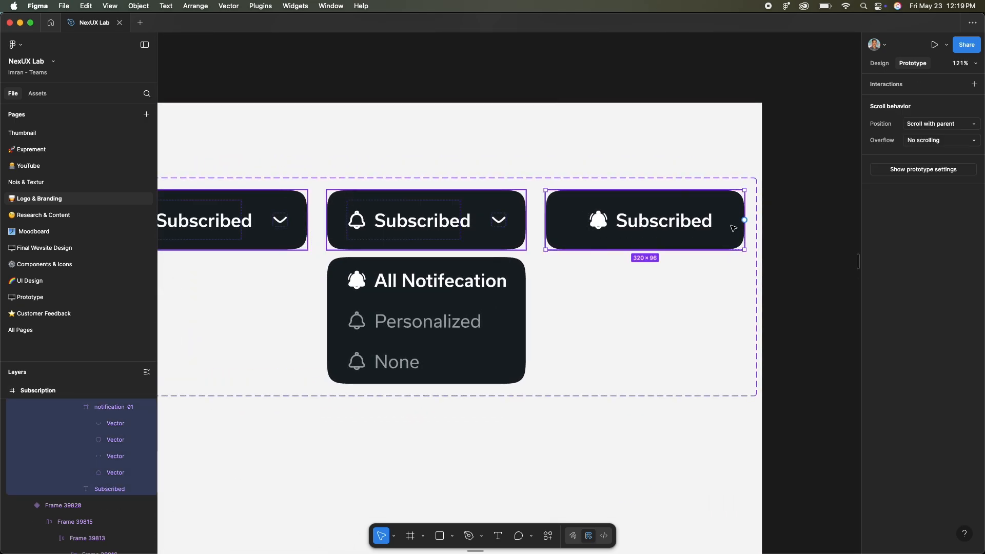
click(794, 233)
scroll(794, 234, down, 5)
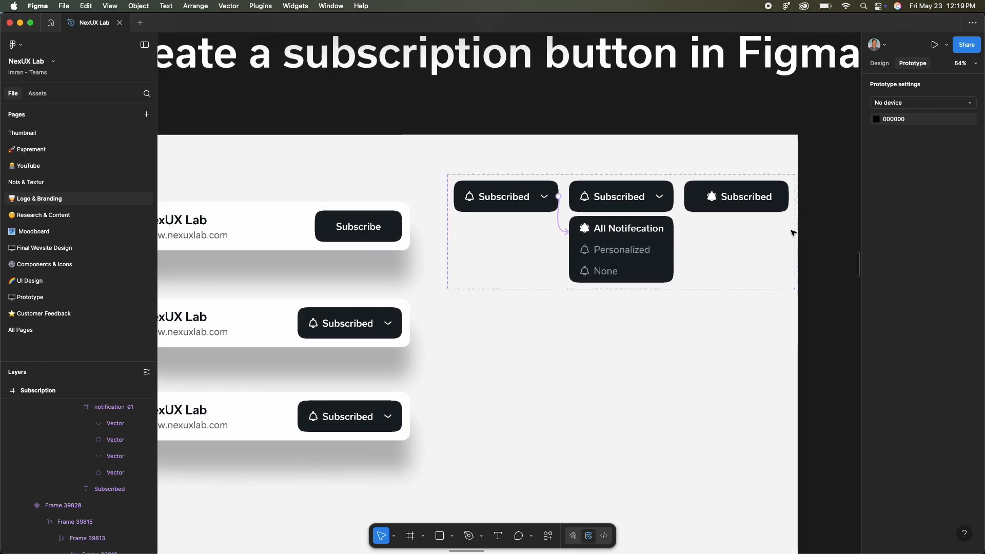
click(794, 234)
click(667, 236)
drag(674, 232, 738, 205)
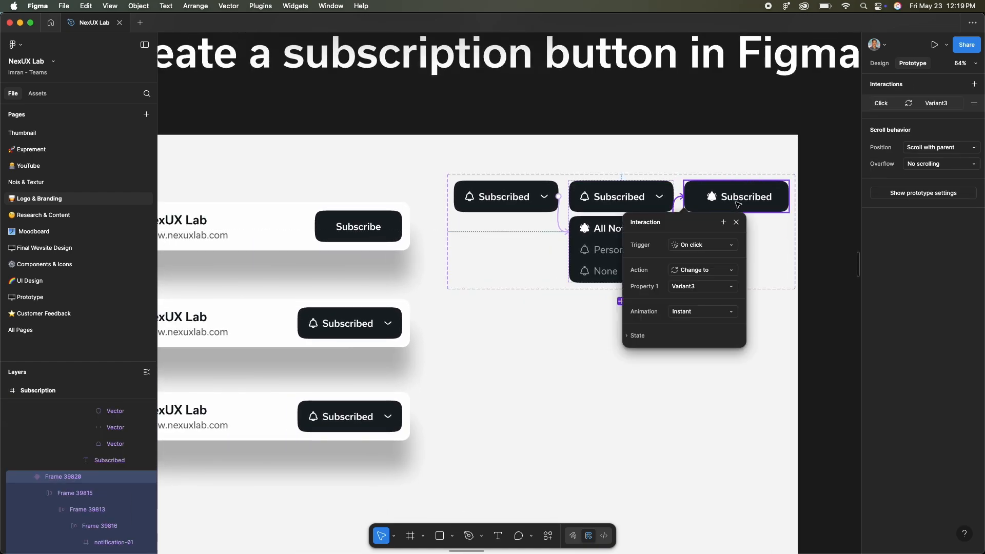
click(720, 312)
click(738, 341)
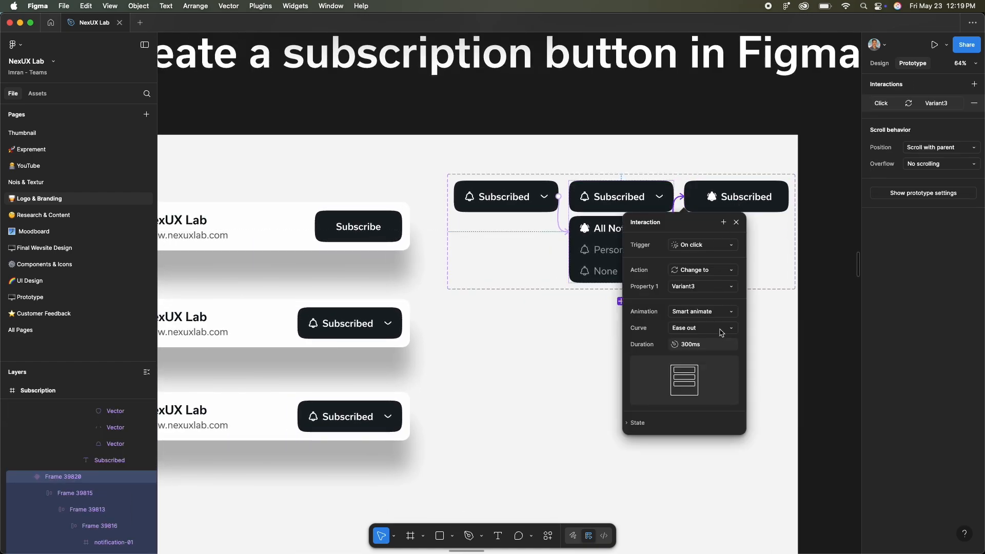
click(743, 310)
- Set the interaction from the closed Subscribed button to the open menu variant to Smart animate
click(561, 214)
click(607, 326)
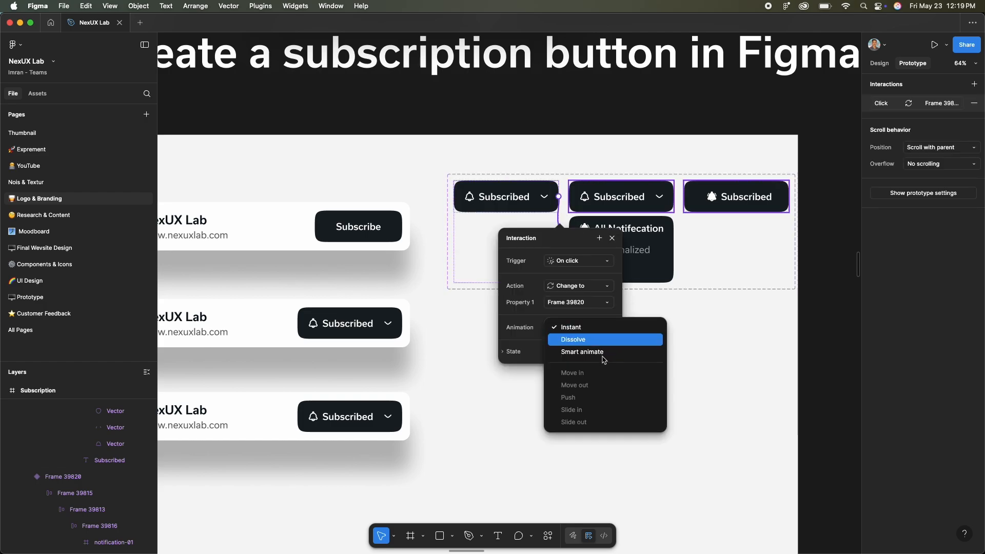
click(604, 353)
click(719, 347)
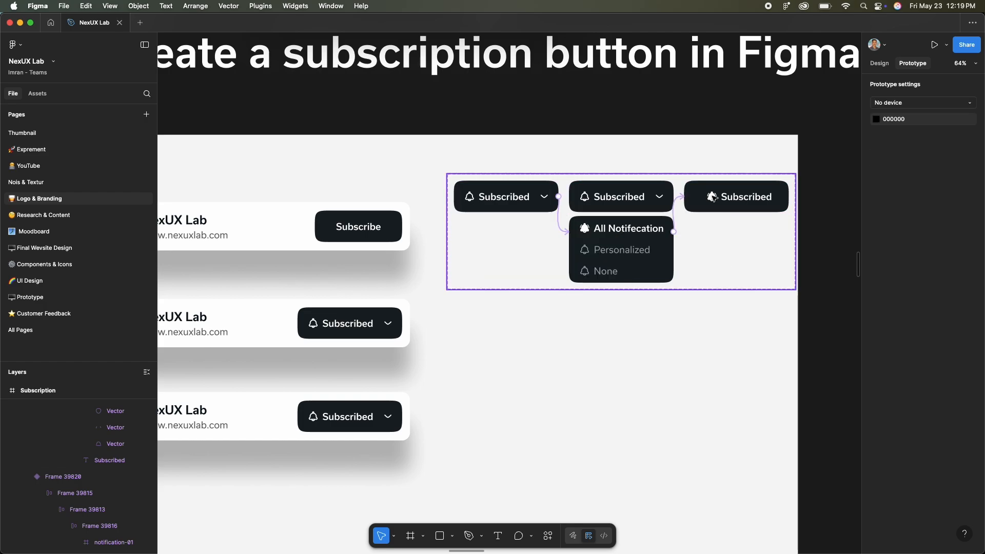
- Link the ringing-bell variant back to the closed Subscribed button with an on-click Smart animate interaction
click(713, 197)
drag(500, 183, 506, 205)
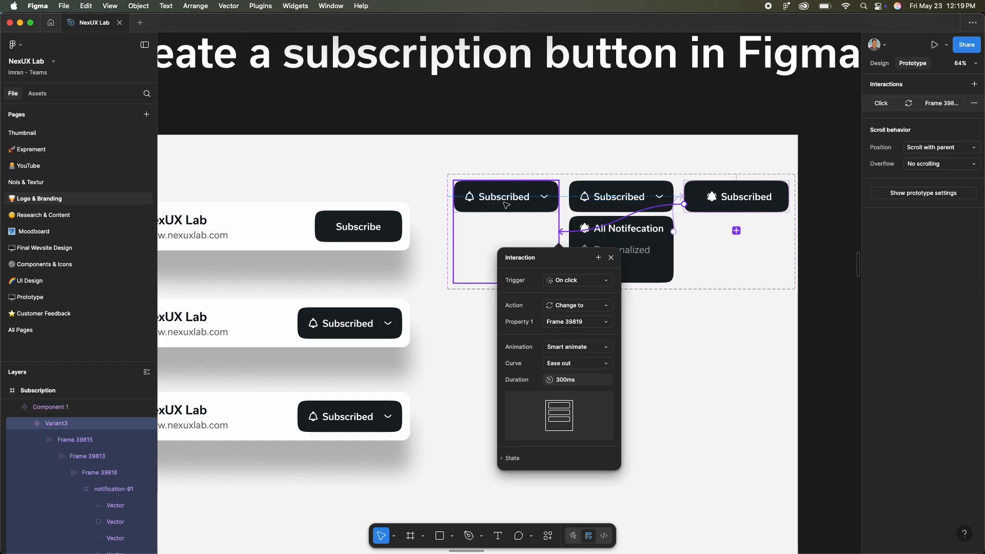
shift+click(548, 294)
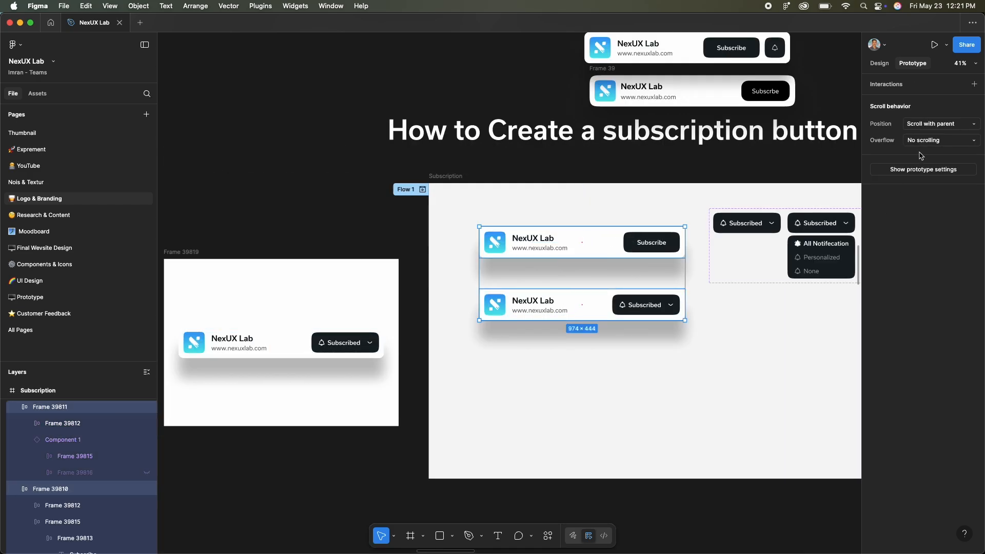
- Combine the Subscribe card and the Subscribed card into one component set with two variants
click(880, 64)
click(948, 87)
click(942, 134)
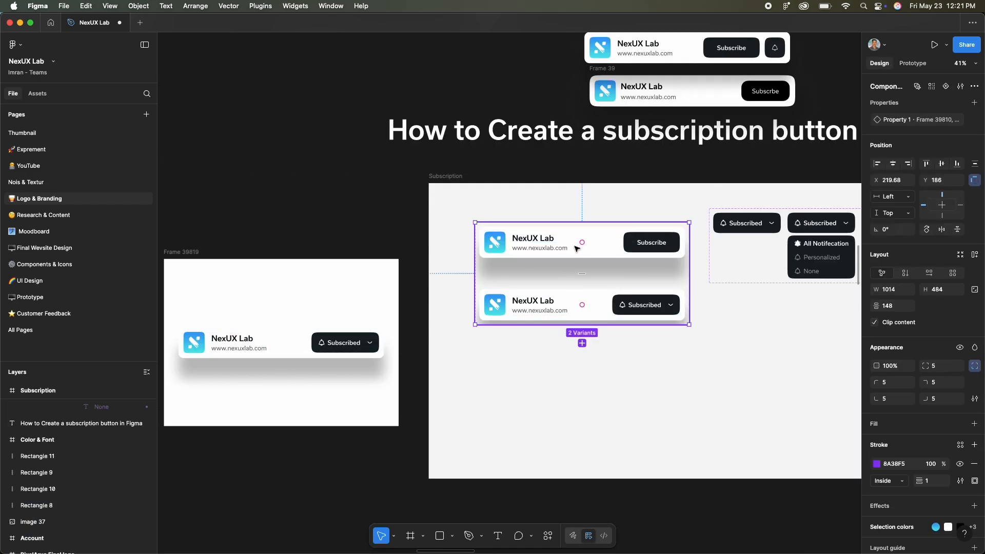
- Link the Subscribe and Subscribed card variants to each other in both directions with prototype interactions
key(shift+e)
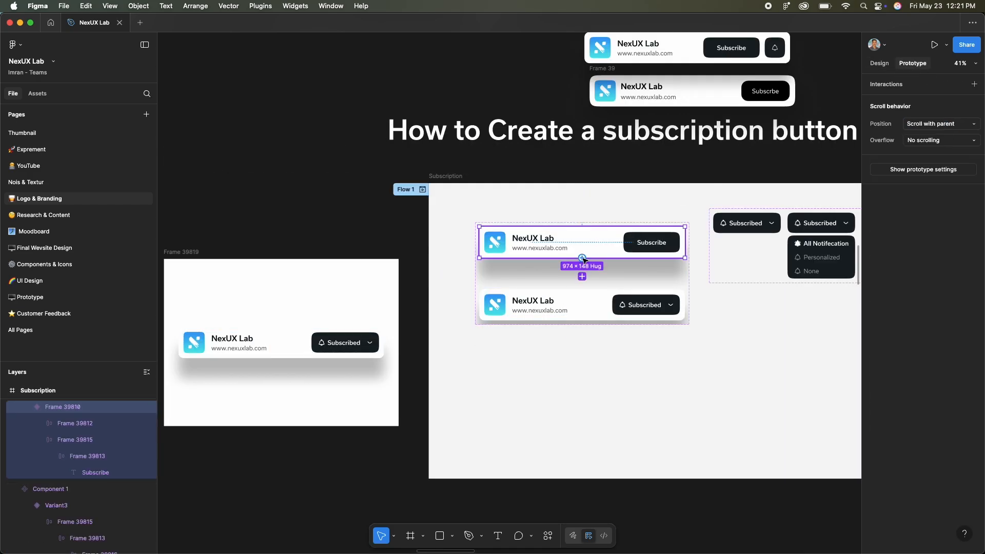
click(582, 277)
click(717, 382)
click(590, 290)
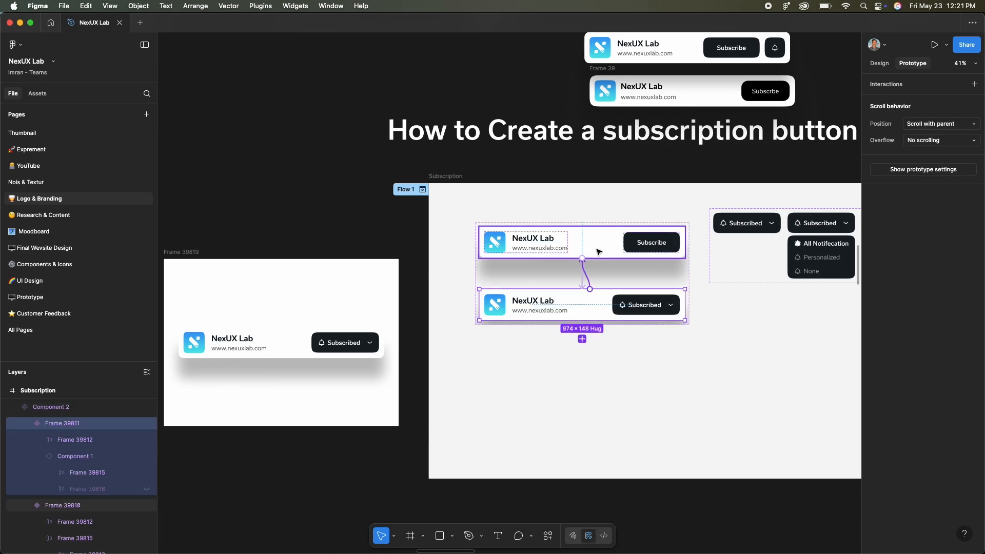
drag(599, 252, 599, 251)
click(703, 357)
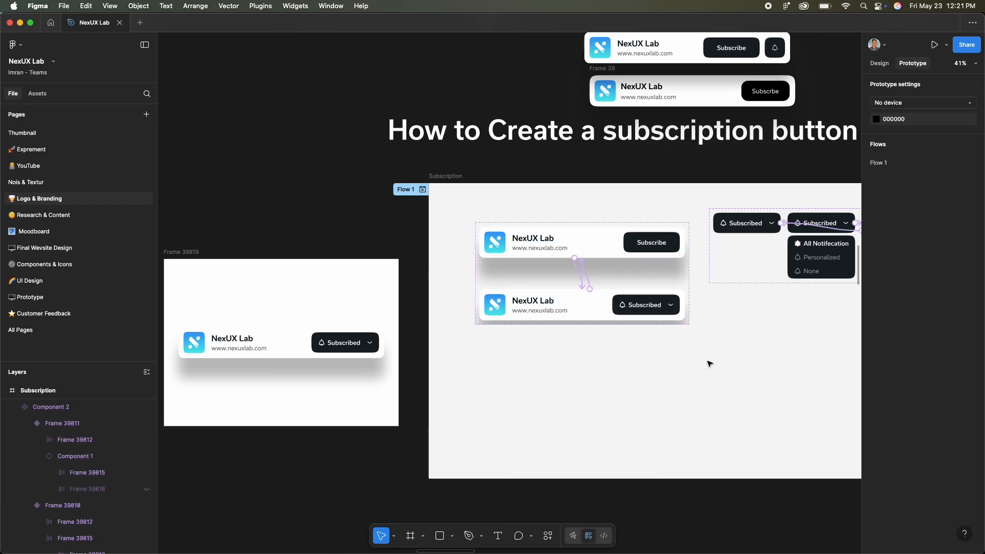
- Replace the old card in the white frame beside the Subscription frame with an instance of the Subscribe card component
scroll(709, 364, left, 2)
click(437, 349)
key(Delete)
click(646, 244)
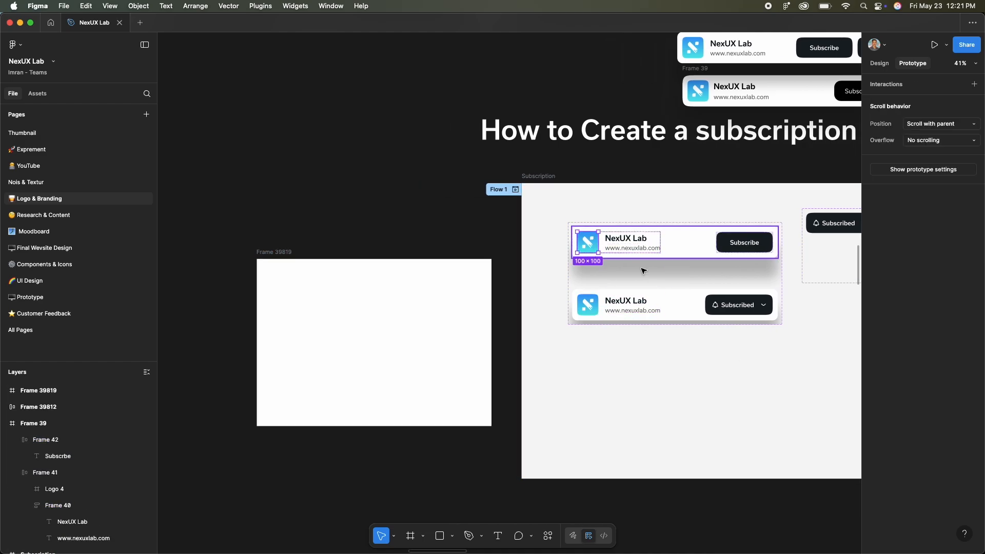
key(super+c)
click(383, 359)
key(super+v)
- Widen the white frame to 1370 and place the Subscribe card in its middle
scroll(359, 360, up, 3)
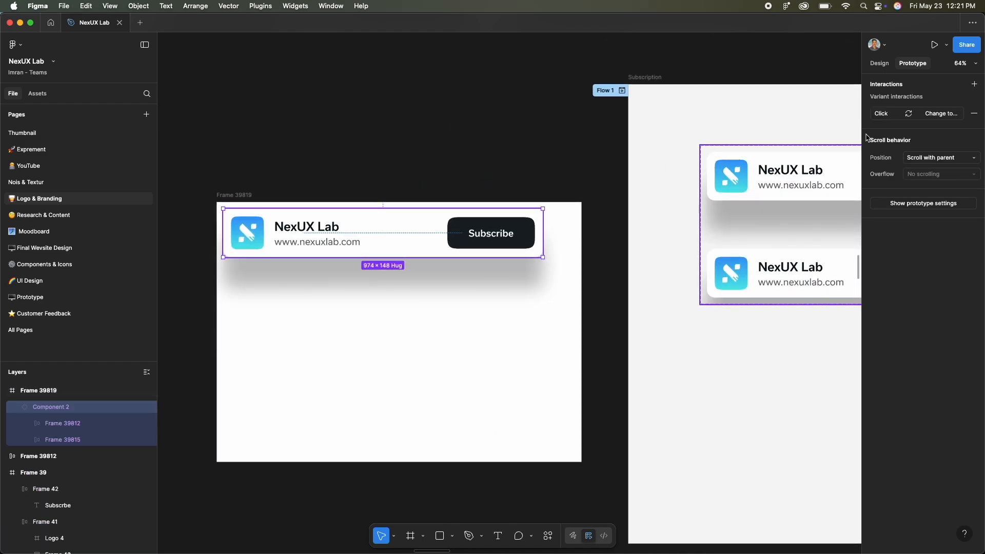
click(878, 63)
scroll(566, 299, left, 3)
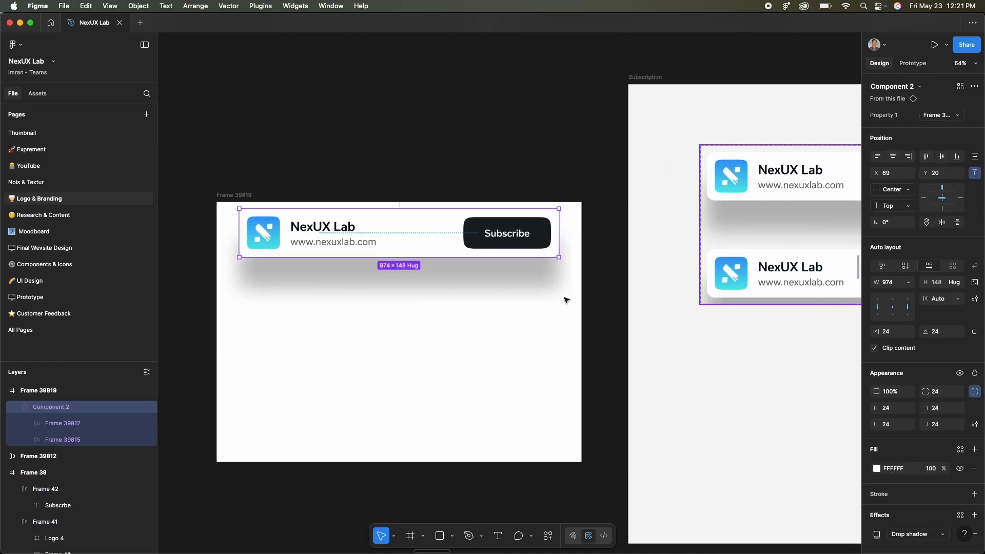
click(519, 315)
scroll(519, 316, up, 1)
drag(306, 325, 222, 320)
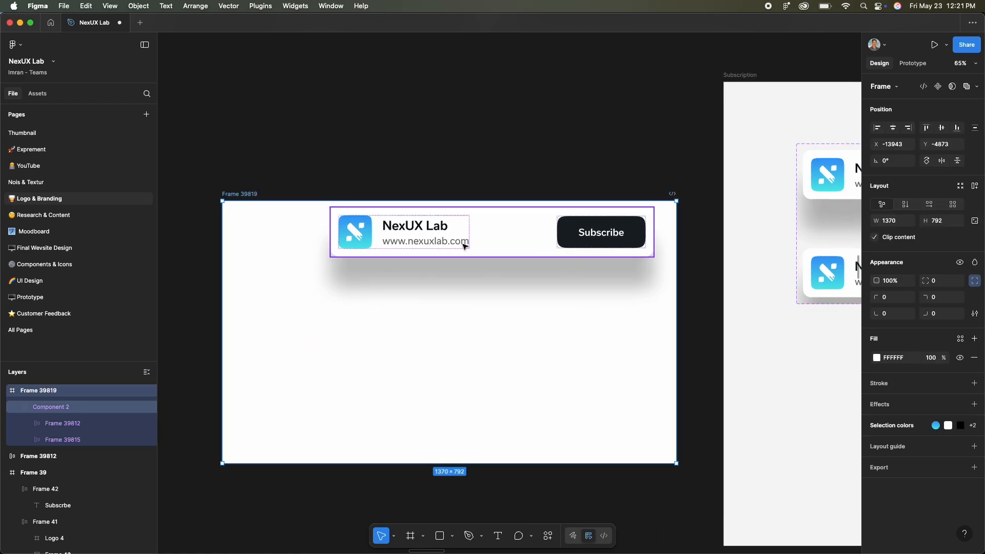
drag(476, 242, 460, 326)
- Present the card prototype and test its Subscribe button and notification menu
key(super+alt+Return)
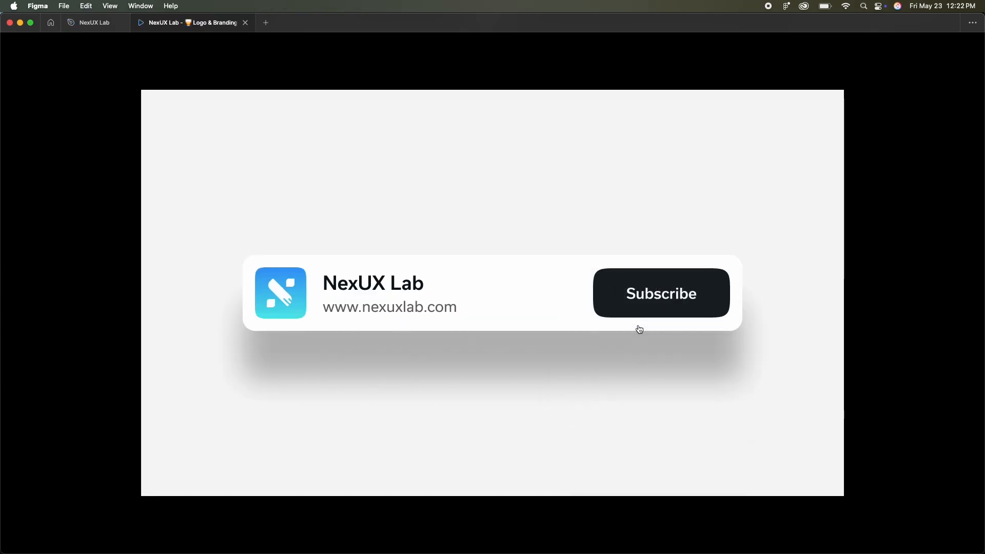
click(674, 305)
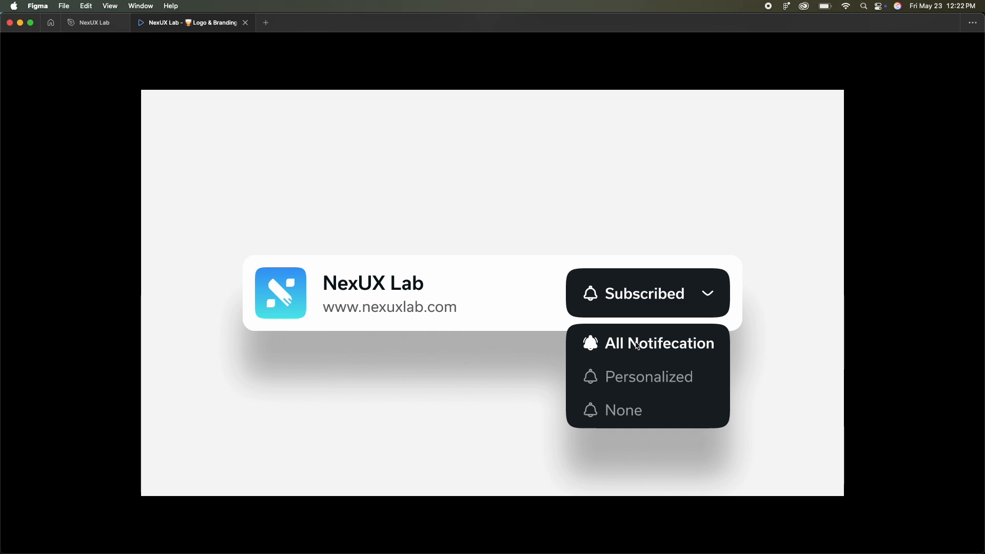
click(662, 308)
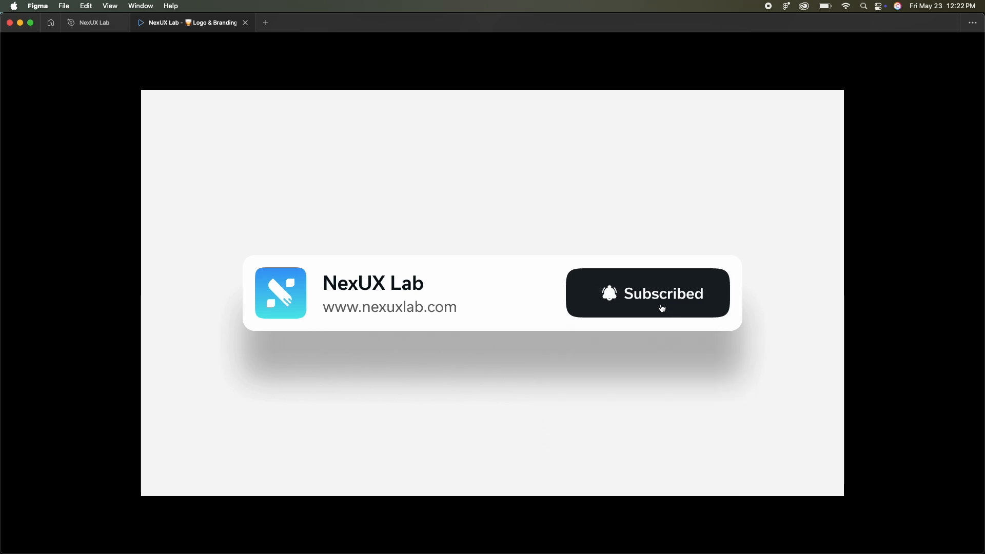